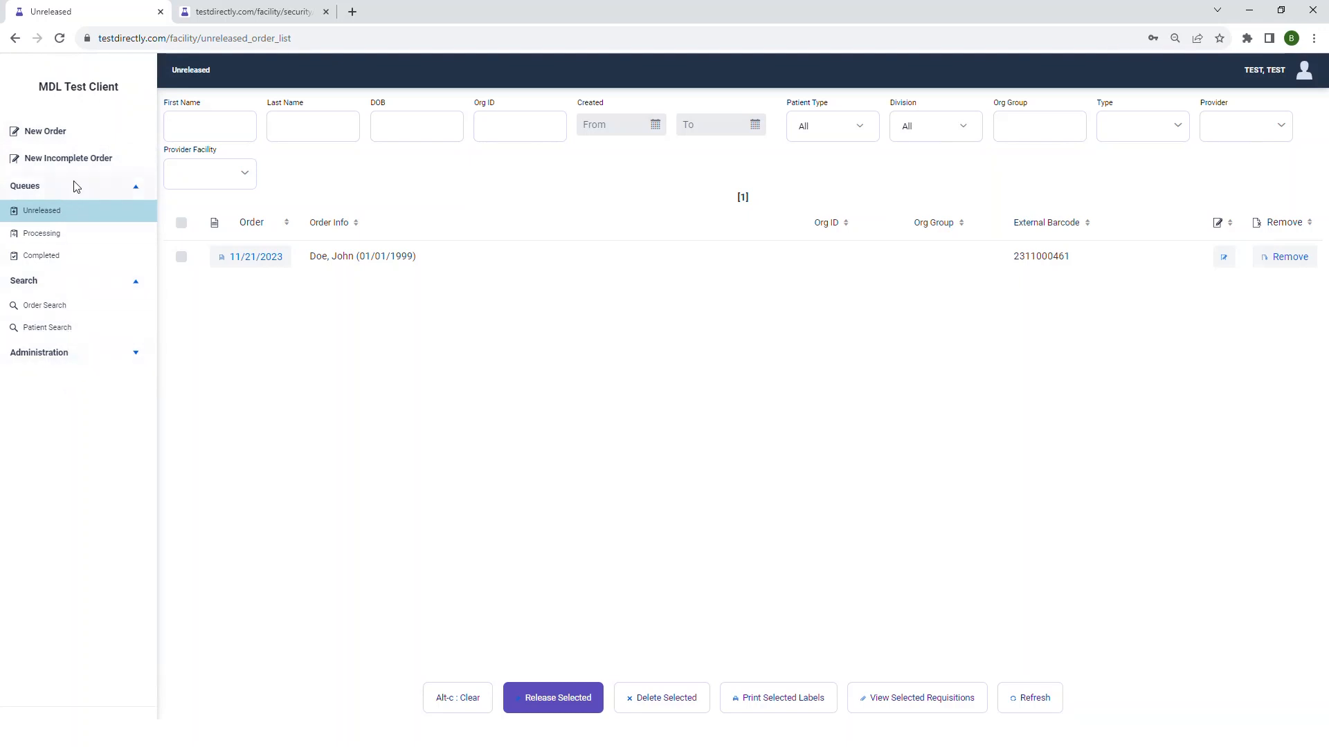
- Start a new order, enter its external barcode and choose the Saliva Direct test
click(62, 131)
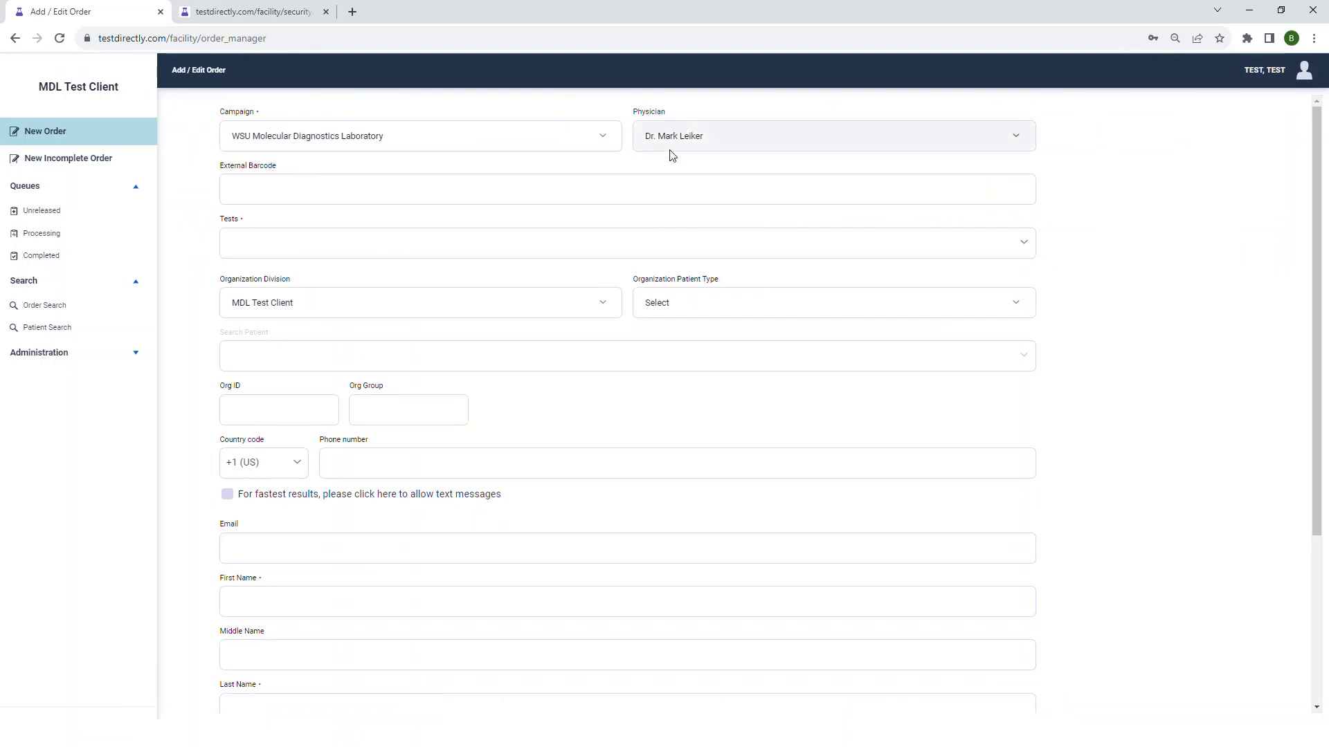
click(282, 192)
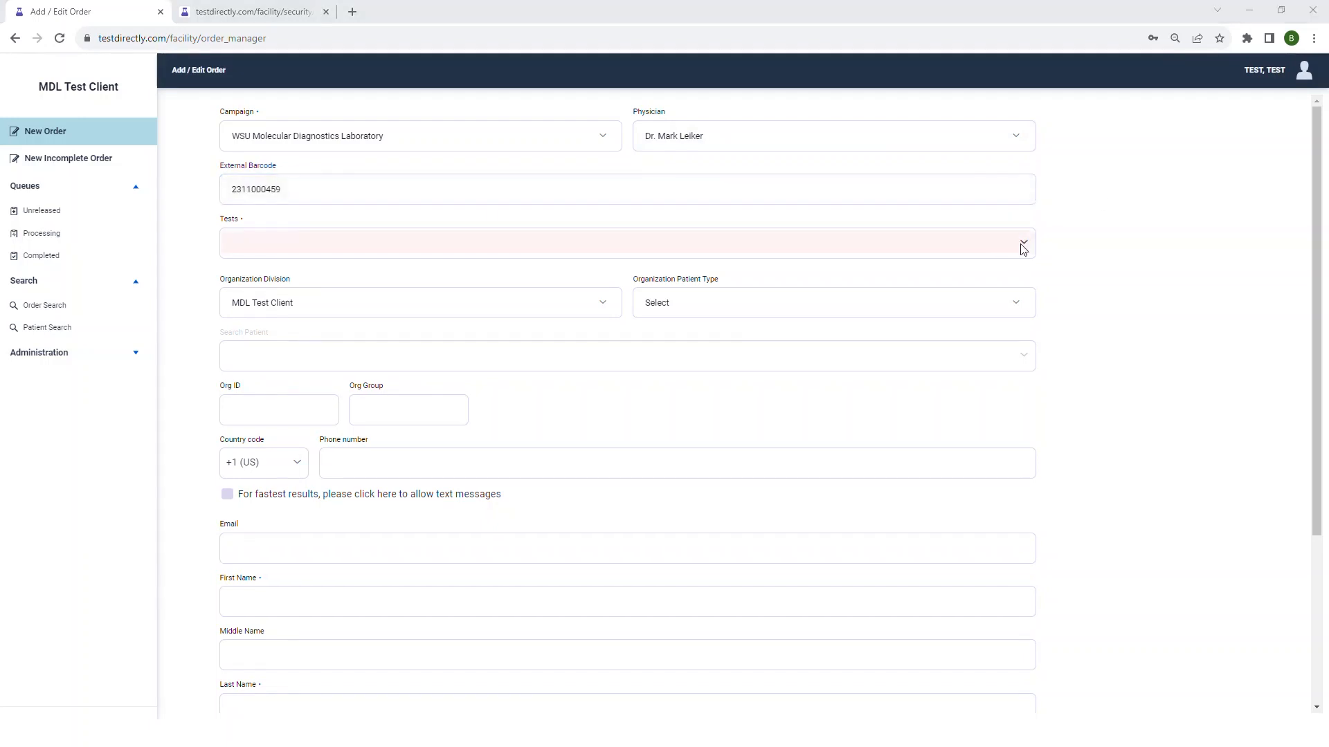
click(1023, 249)
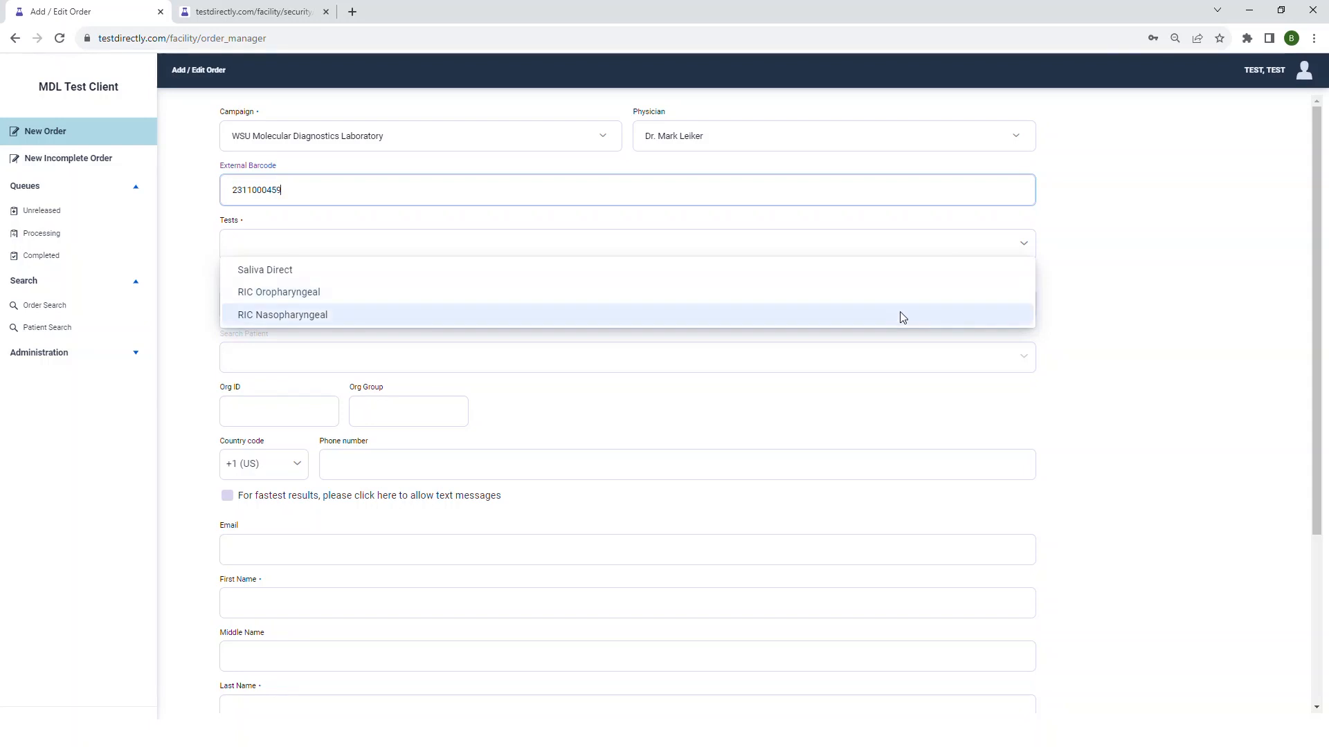
click(897, 277)
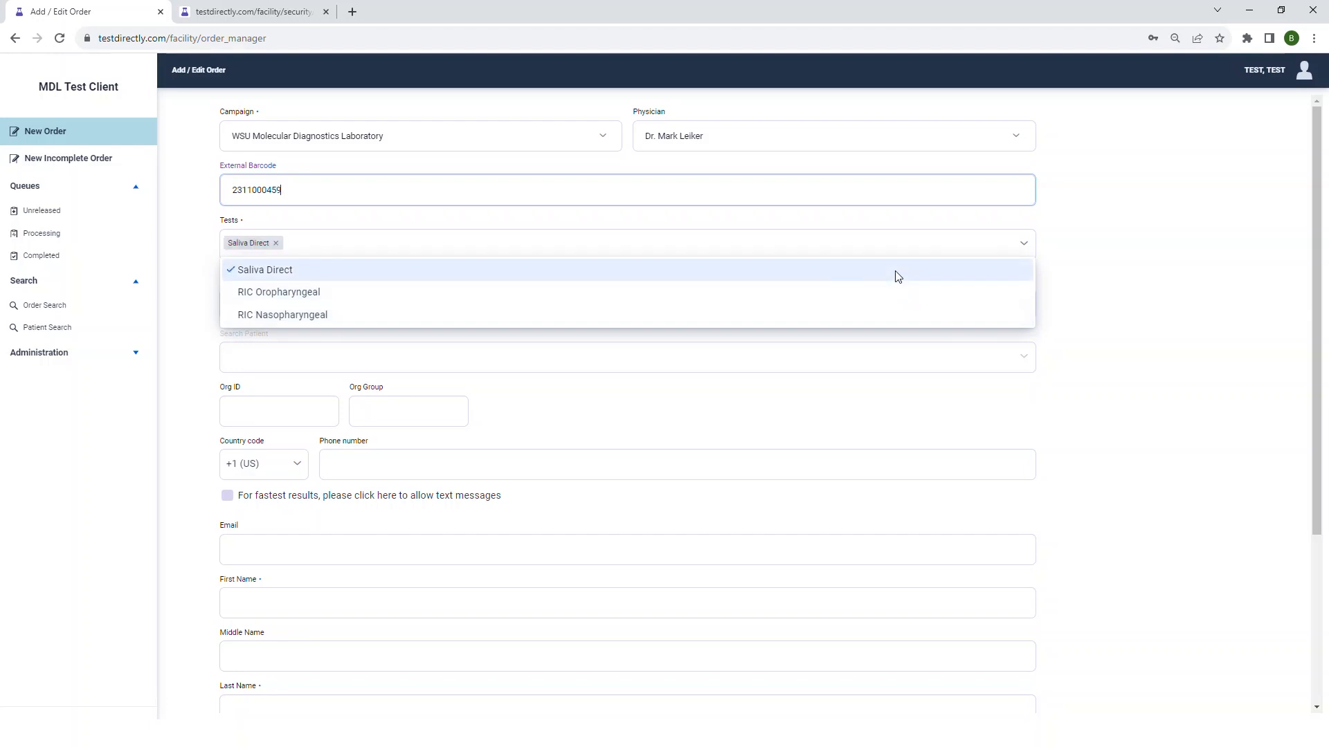
click(1101, 250)
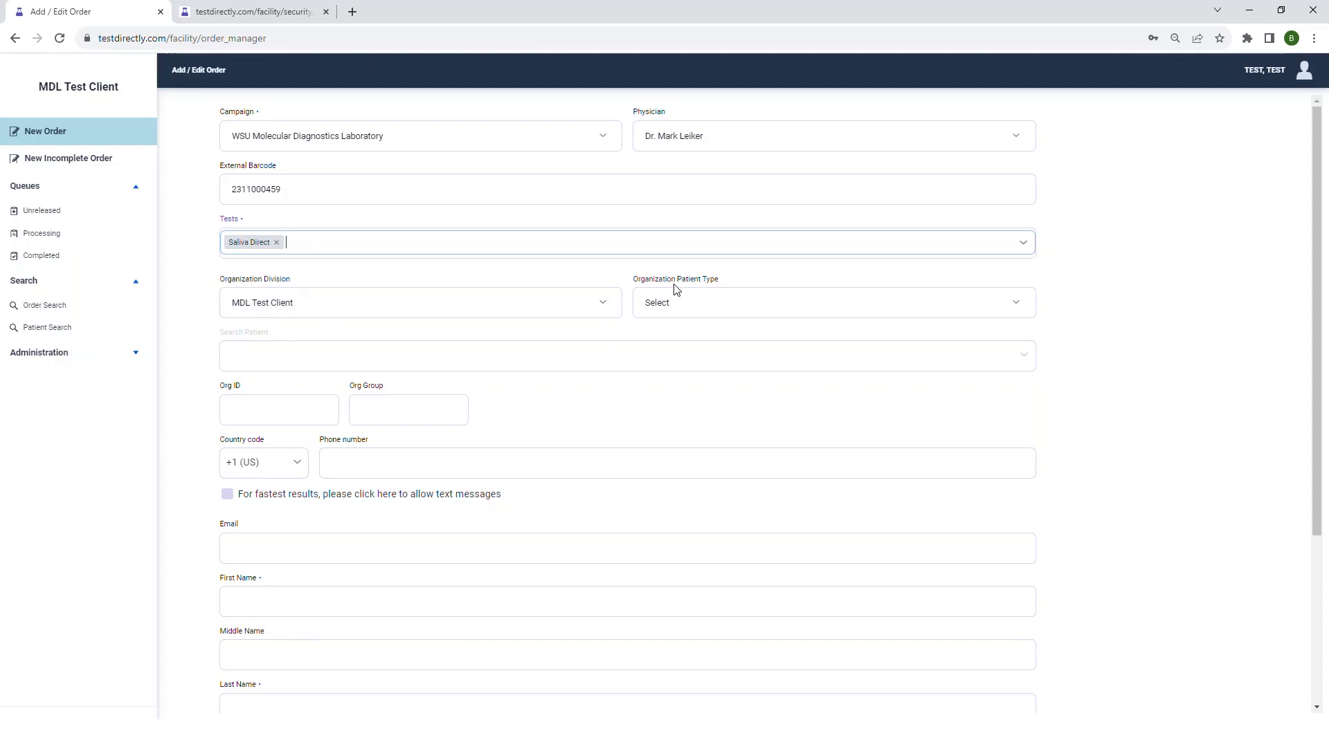
- Set the organization patient type to Employee and review the remaining patient fields of the order form
click(715, 302)
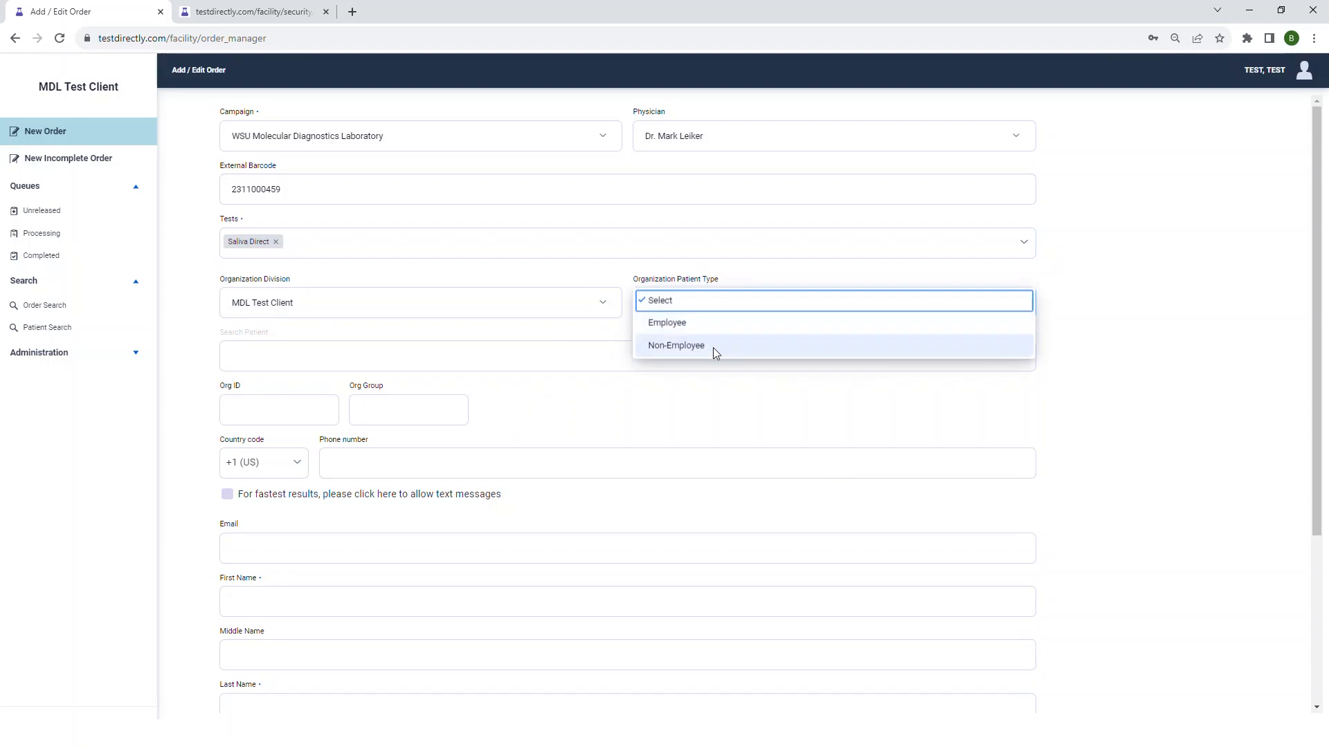
click(712, 331)
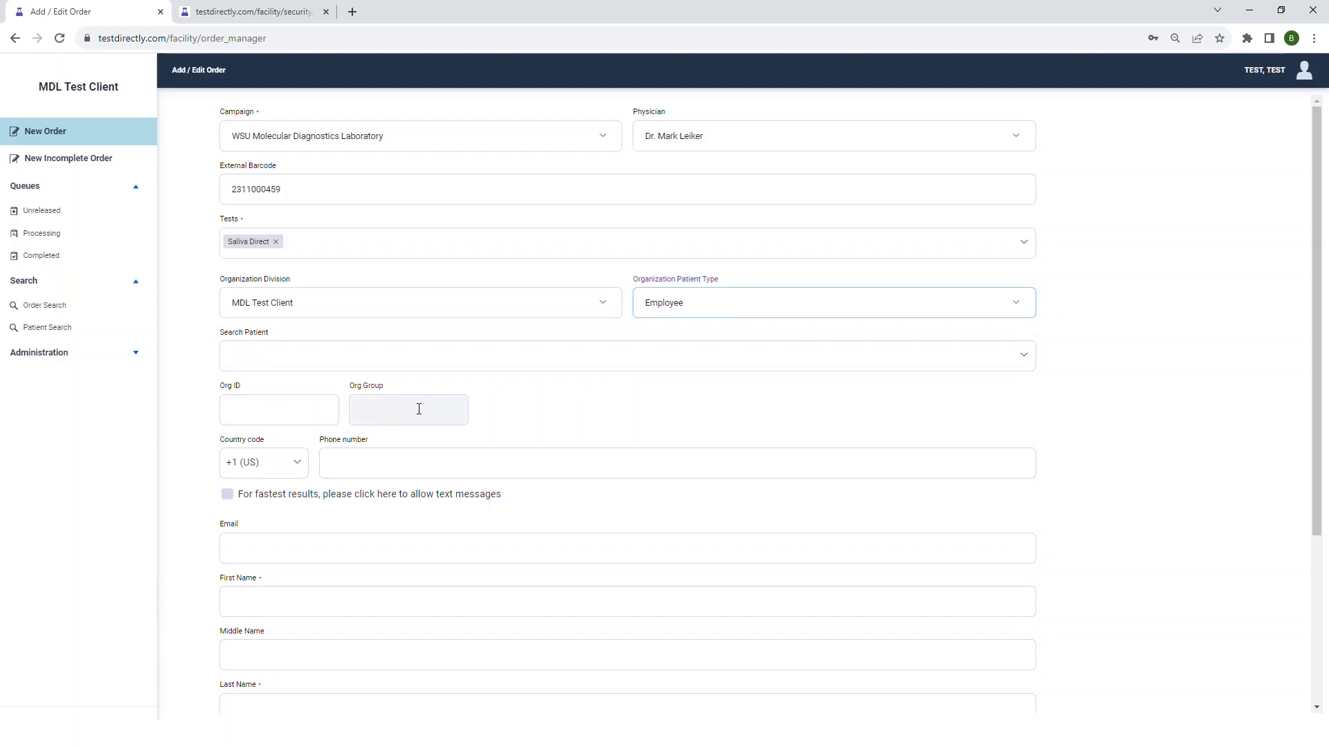
scroll(564, 412, down, 2)
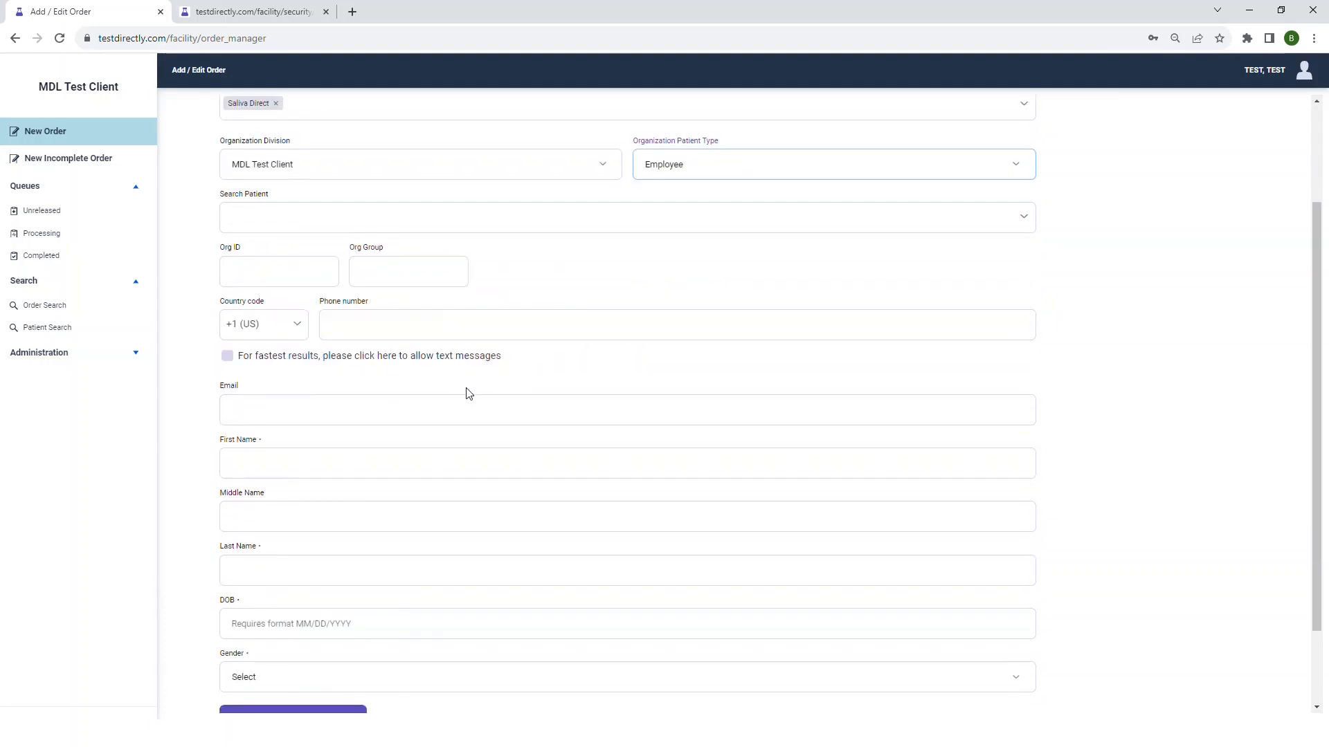
scroll(466, 389, down, 2)
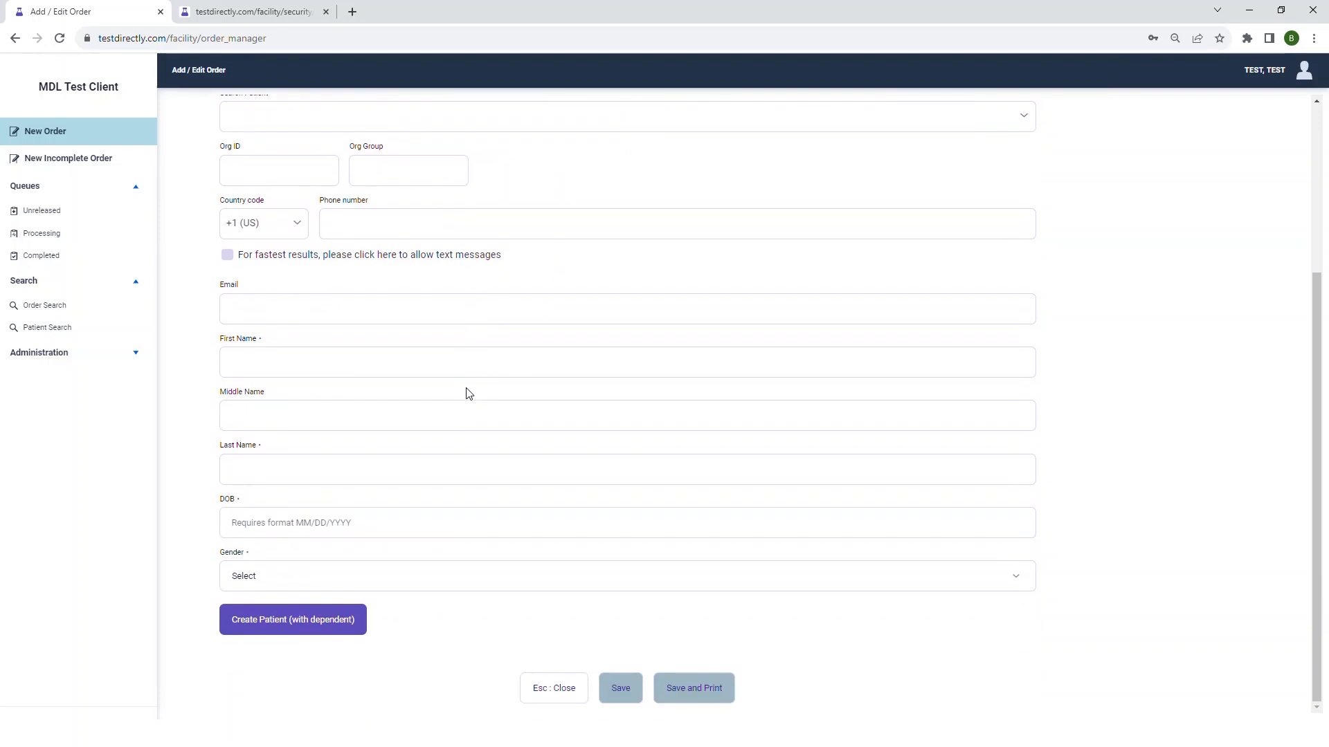
scroll(465, 391, up, 1)
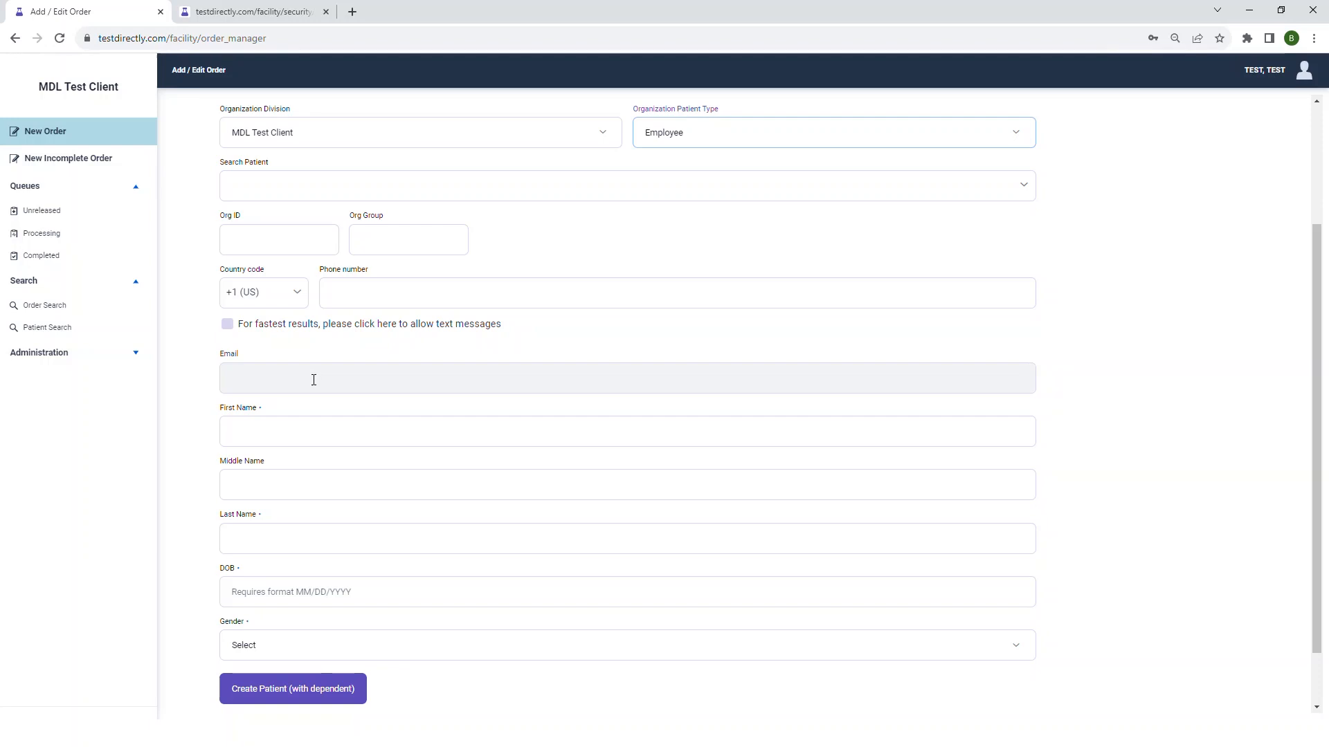
- Allow text messages for fastest results below the phone number, and withdraw that permission again
click(329, 294)
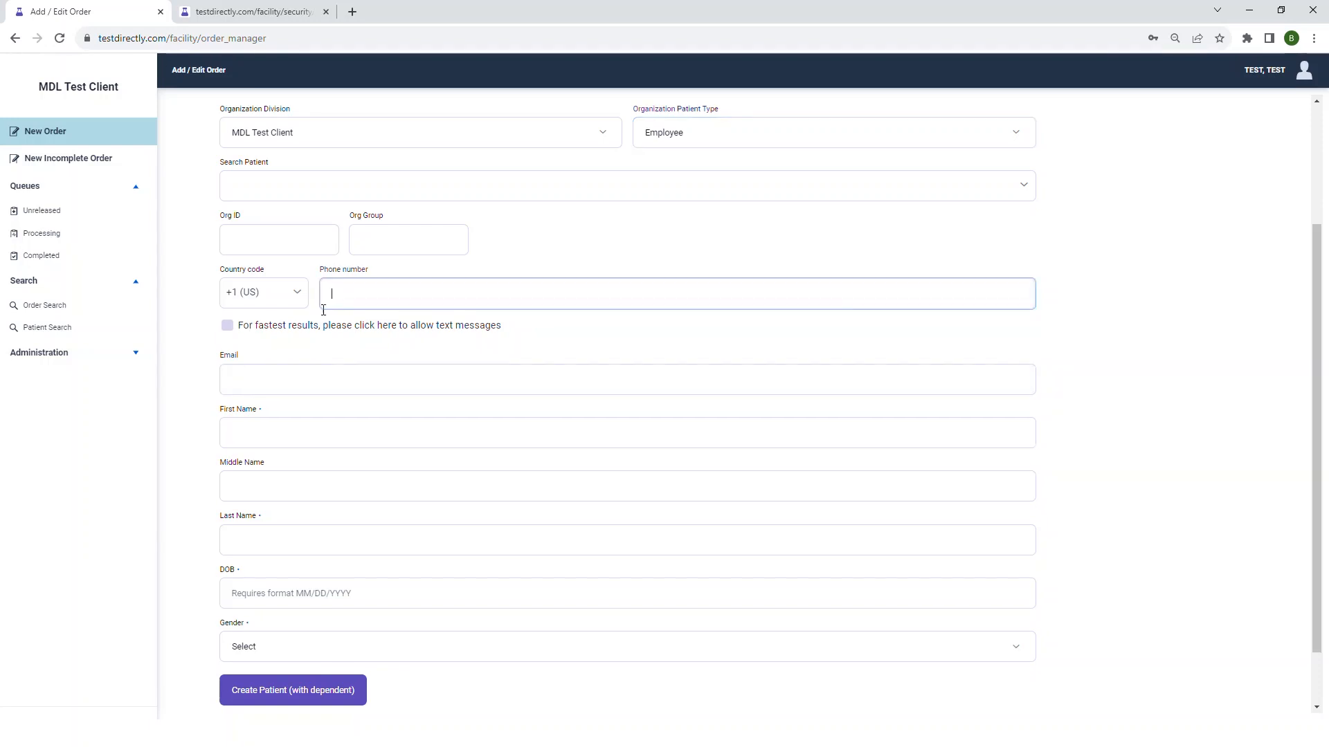
click(244, 330)
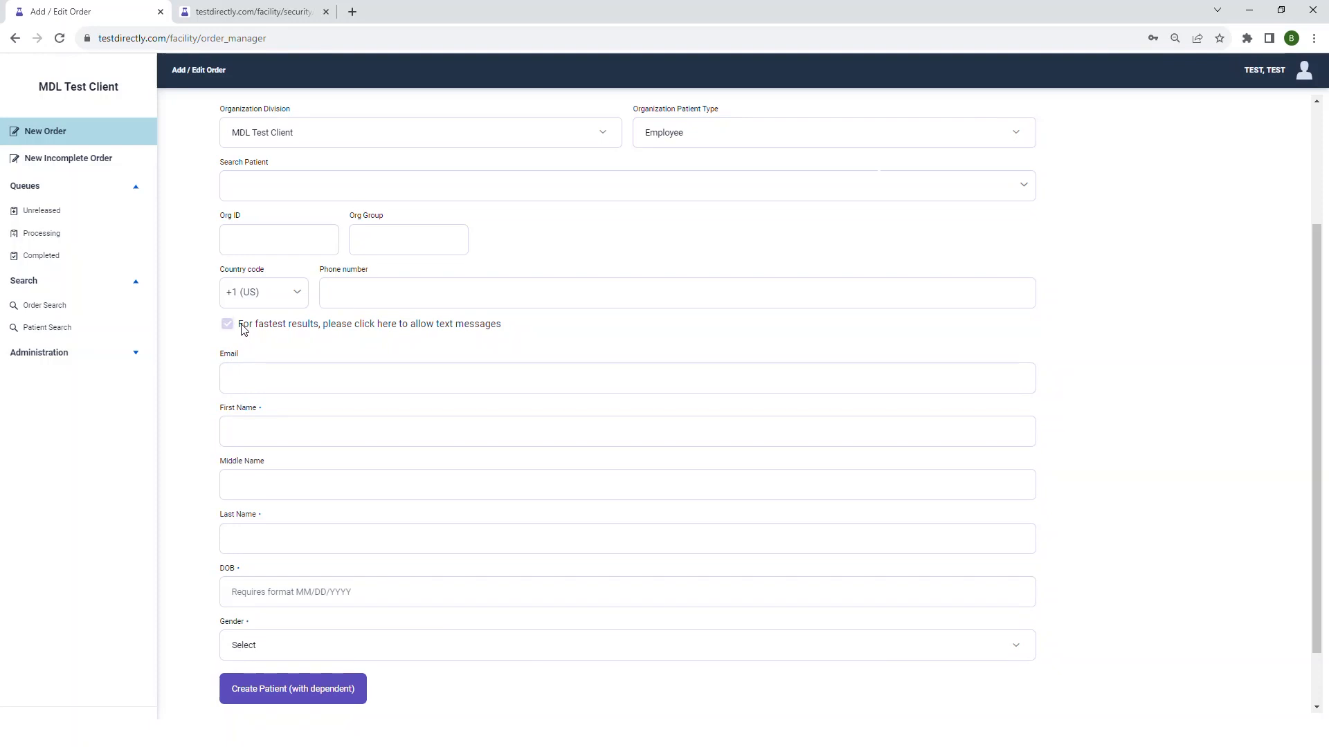
click(242, 325)
- Search for an existing employee patient by name and fill the order with the matching patient's details
scroll(864, 413, up, 1)
scroll(864, 418, up, 1)
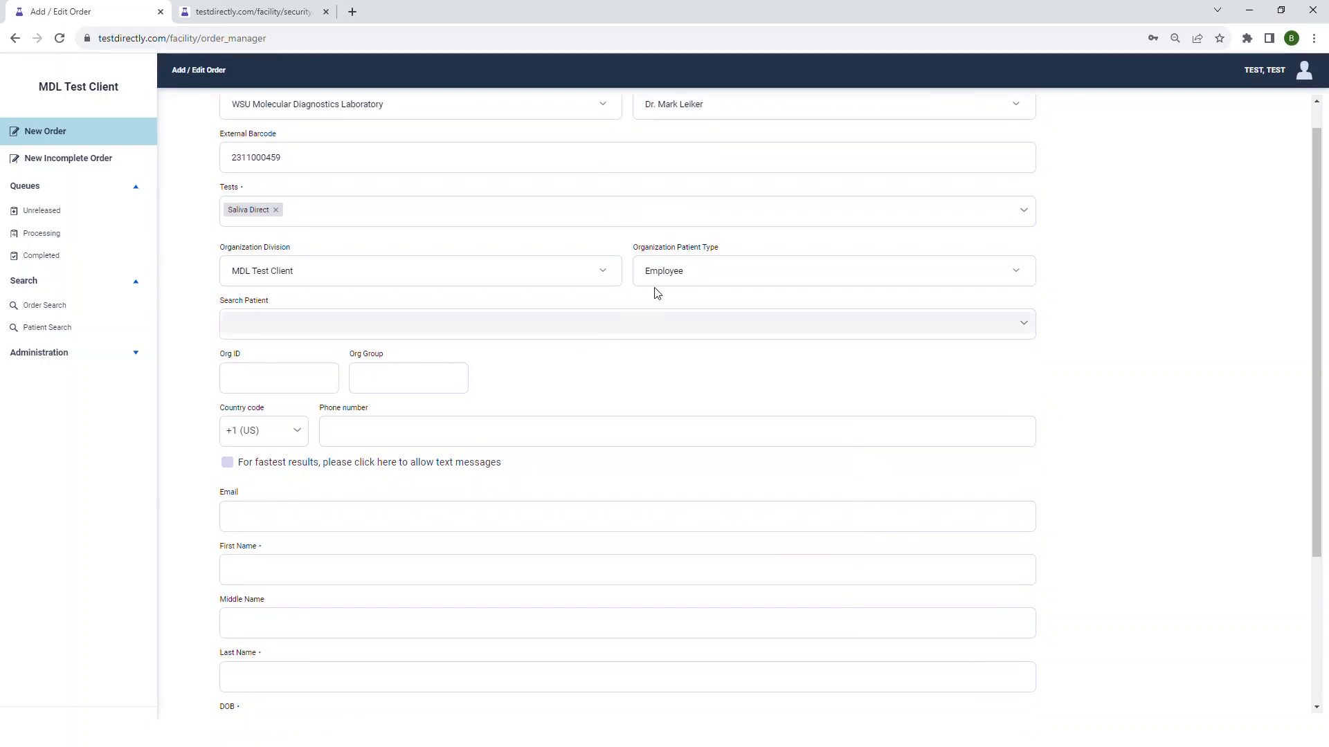
click(656, 325)
text(gilb)
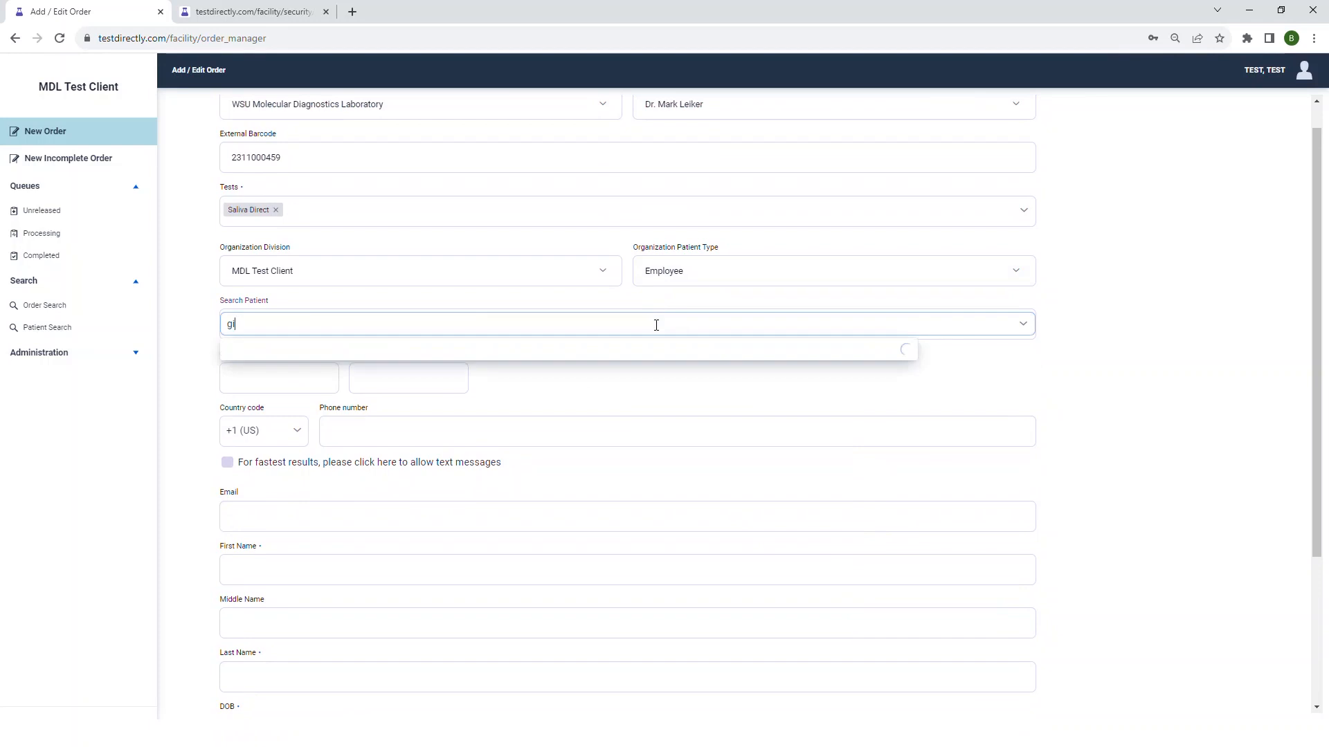
click(632, 361)
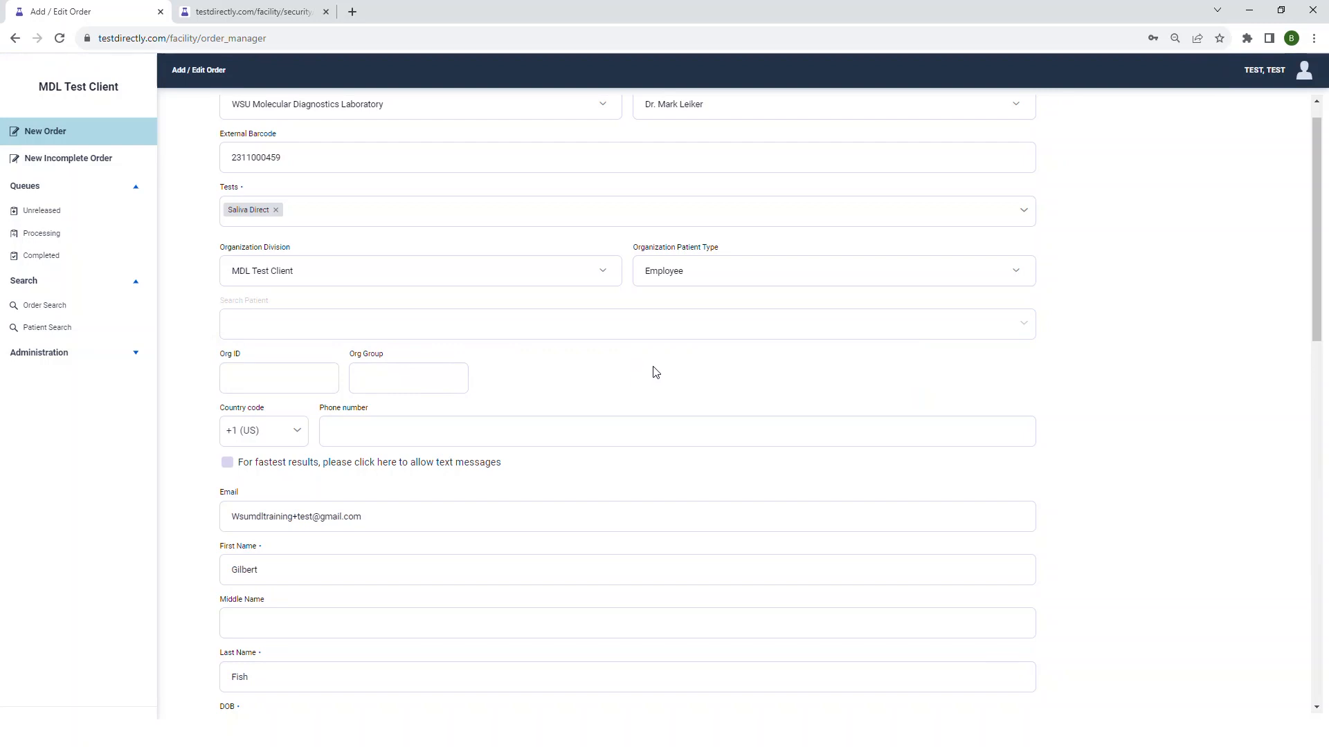
scroll(653, 373, down, 7)
scroll(654, 376, up, 7)
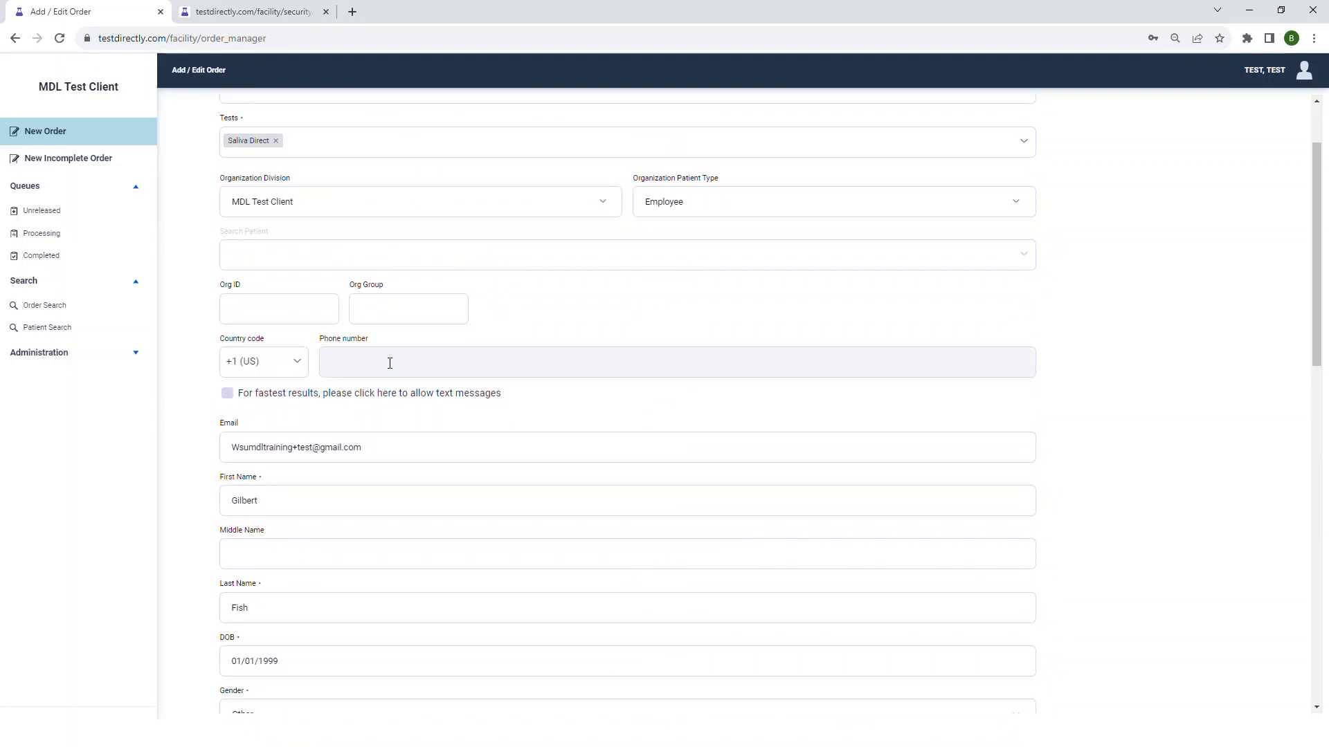
click(306, 389)
- Reload the order form to clear it and enter the patient's e-mail address to look up matching records
click(60, 38)
scroll(590, 433, down, 2)
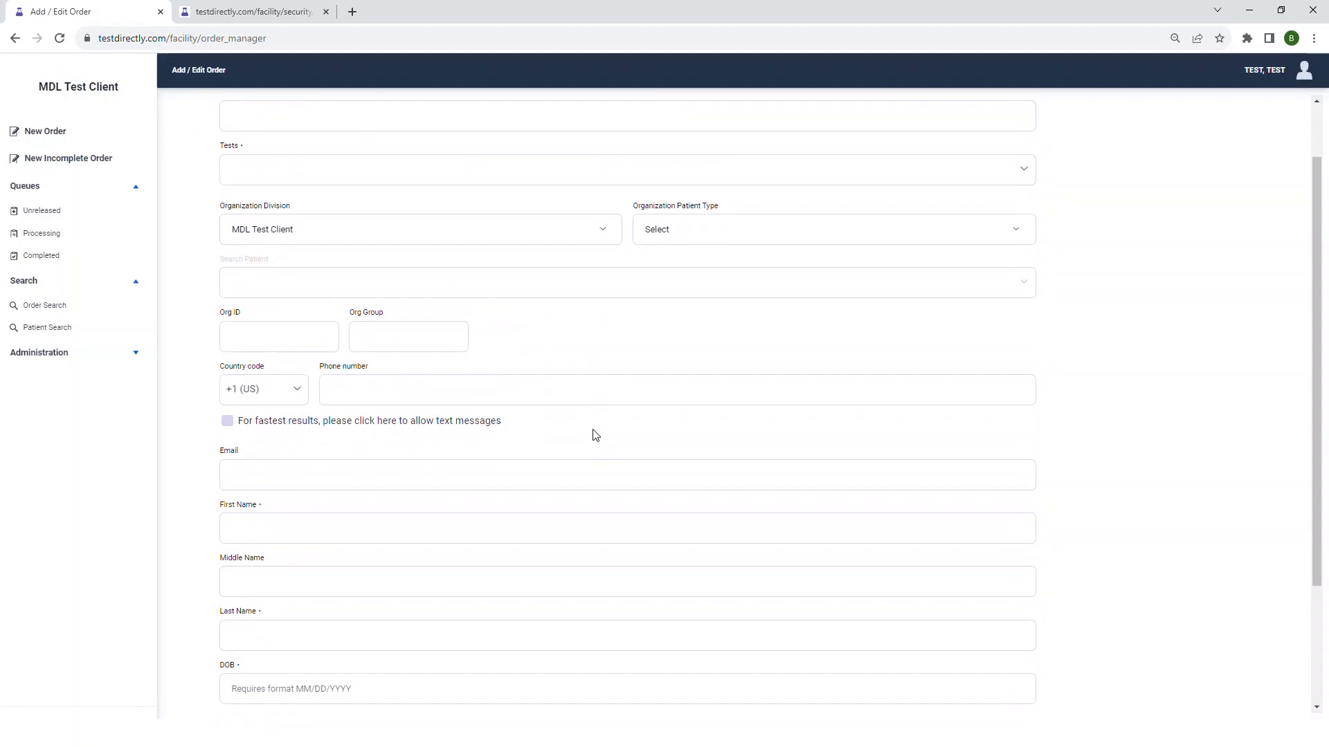
click(555, 415)
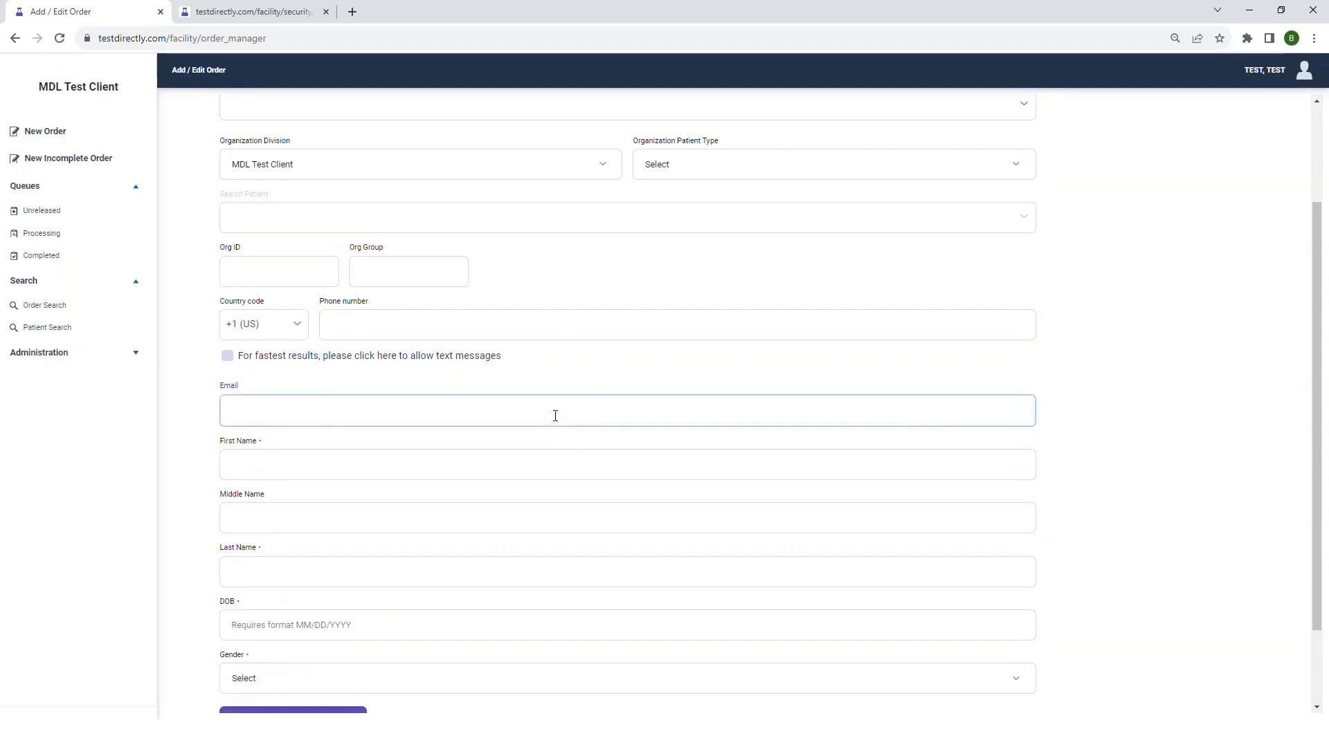
text(com)
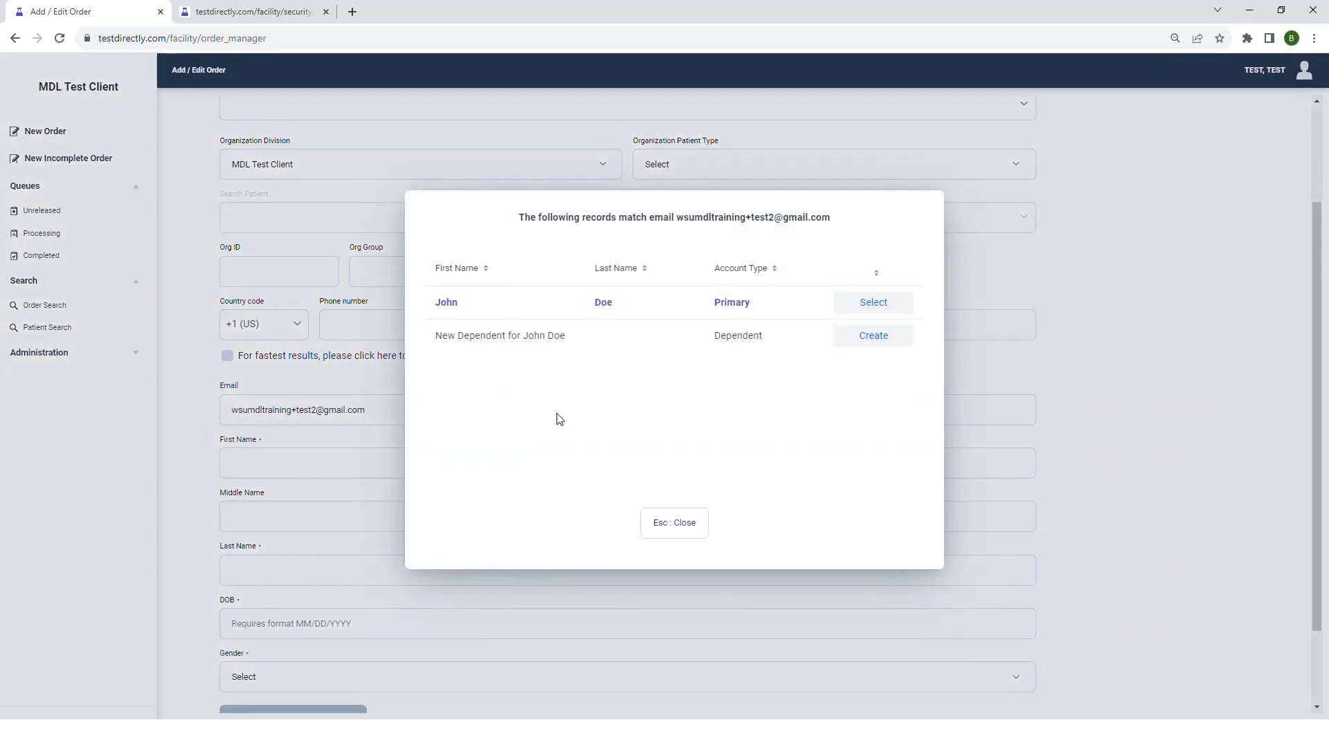
- Select the matching primary account, decline loading its existing order, and review the patient details filled into the new order
click(866, 306)
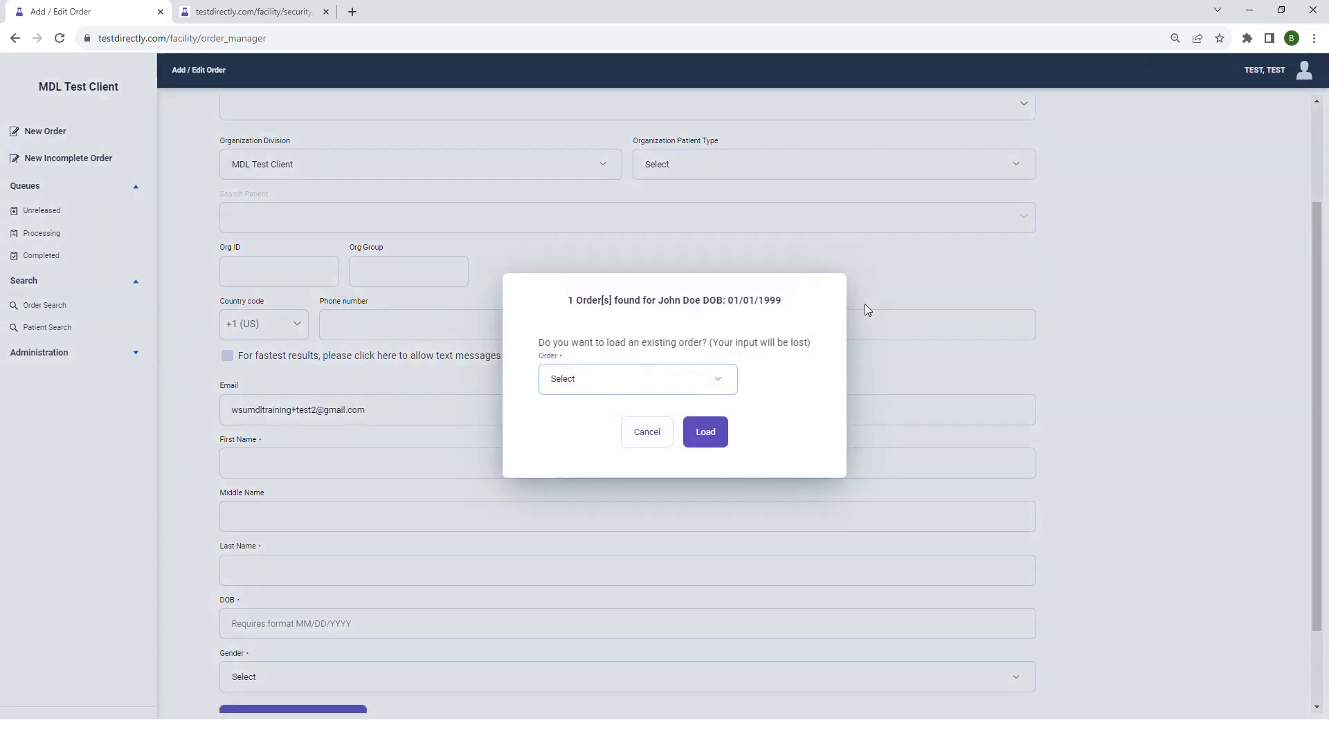
click(727, 386)
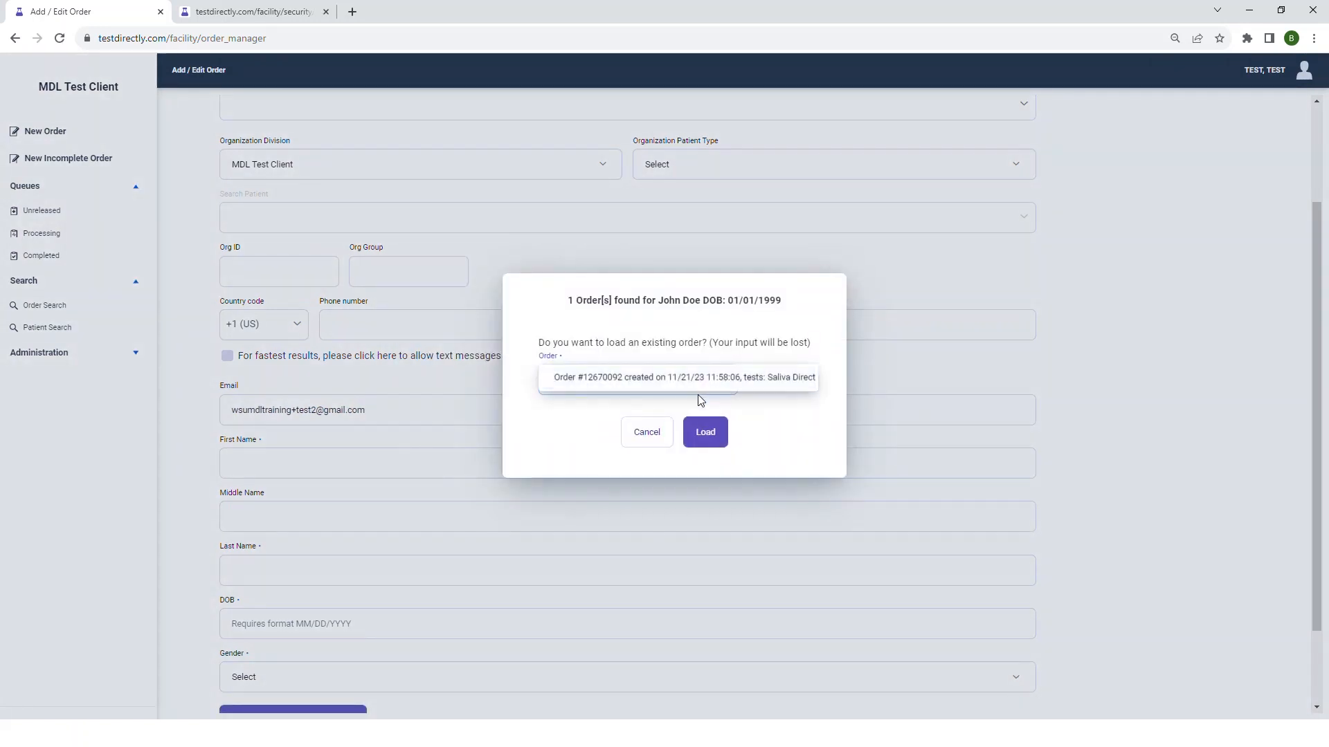
click(645, 433)
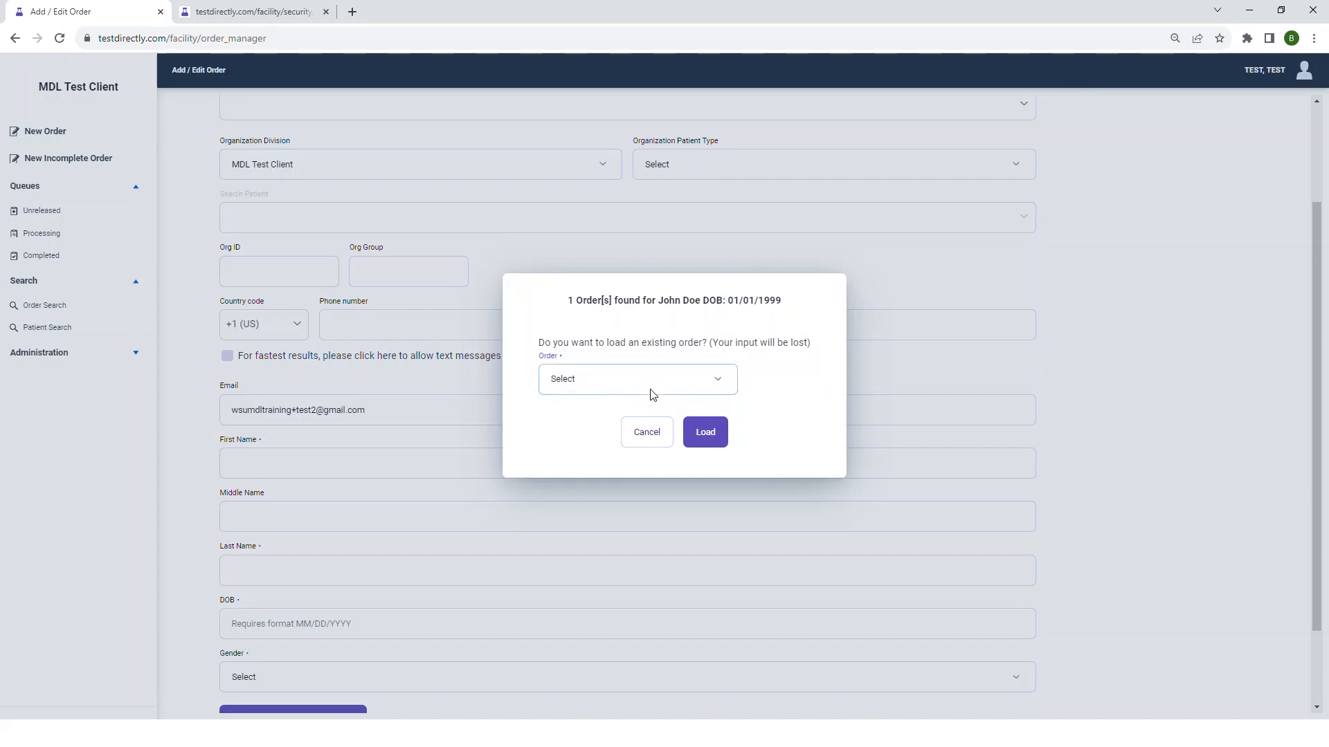
click(719, 381)
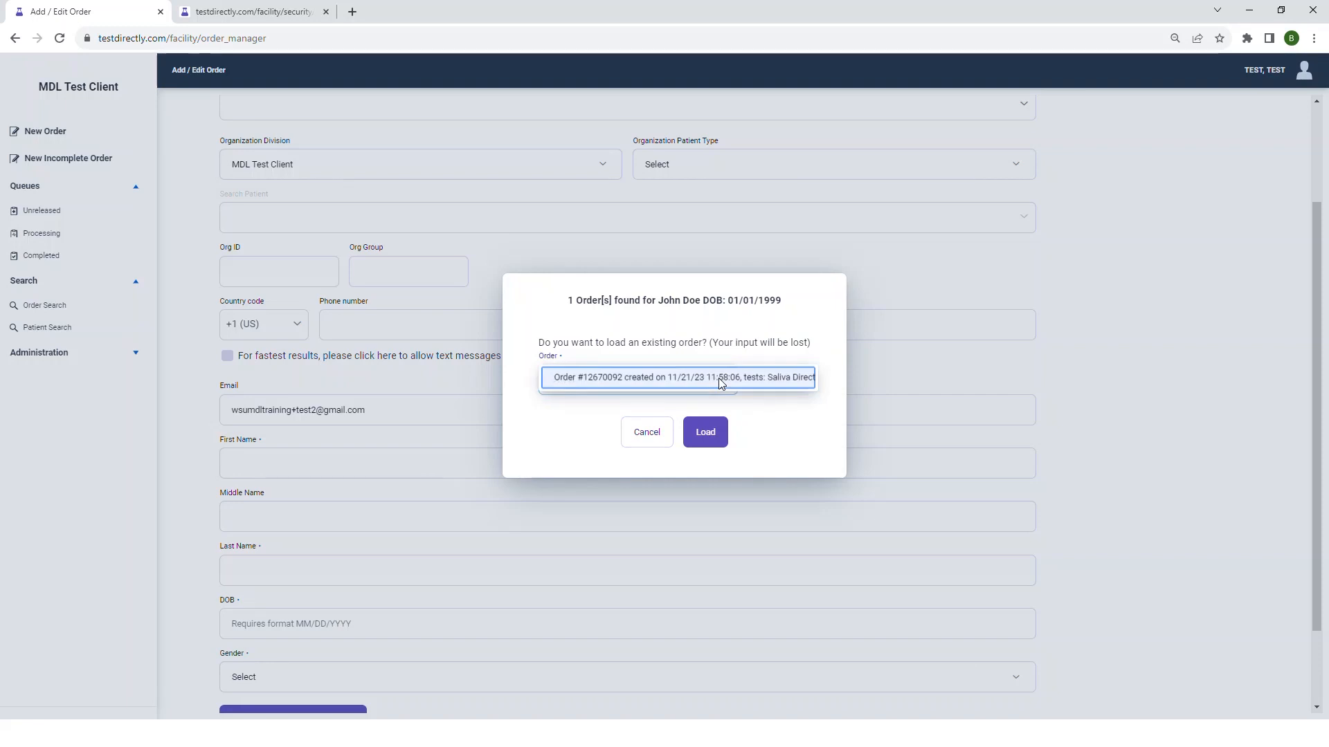
click(642, 434)
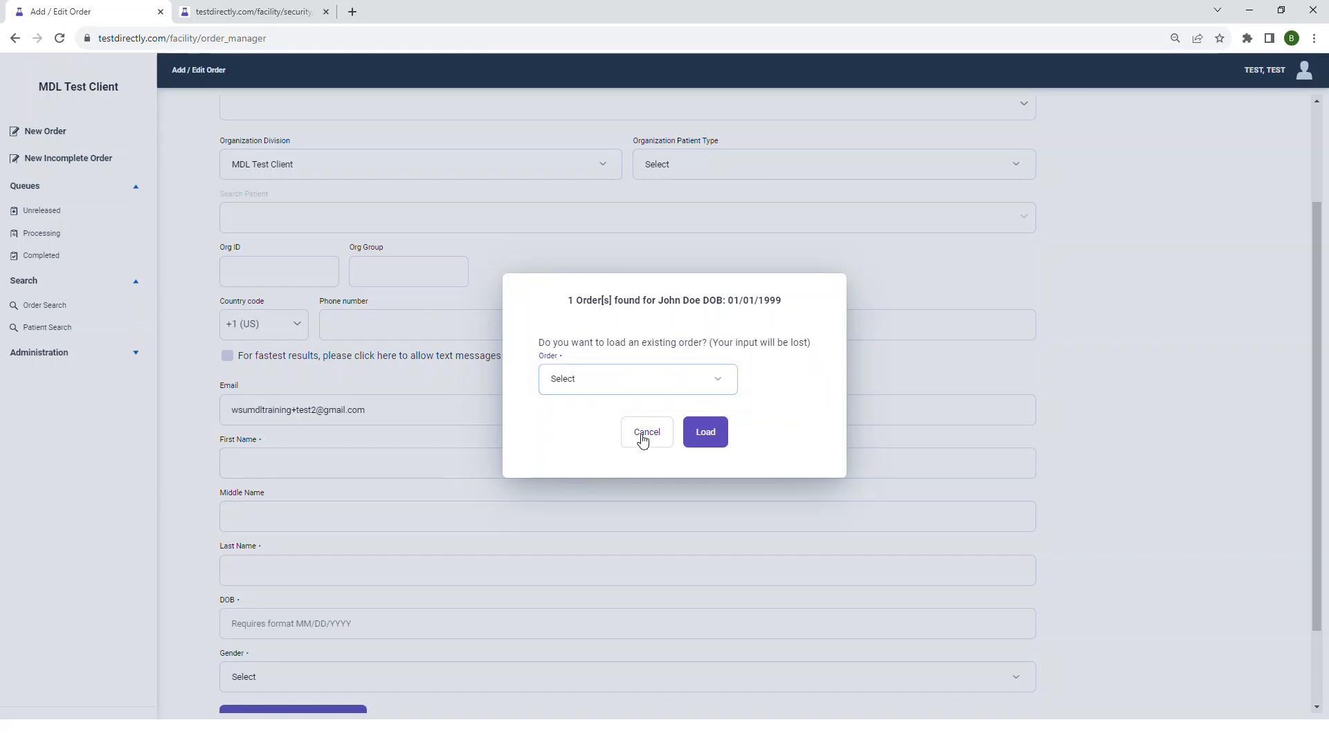
click(642, 434)
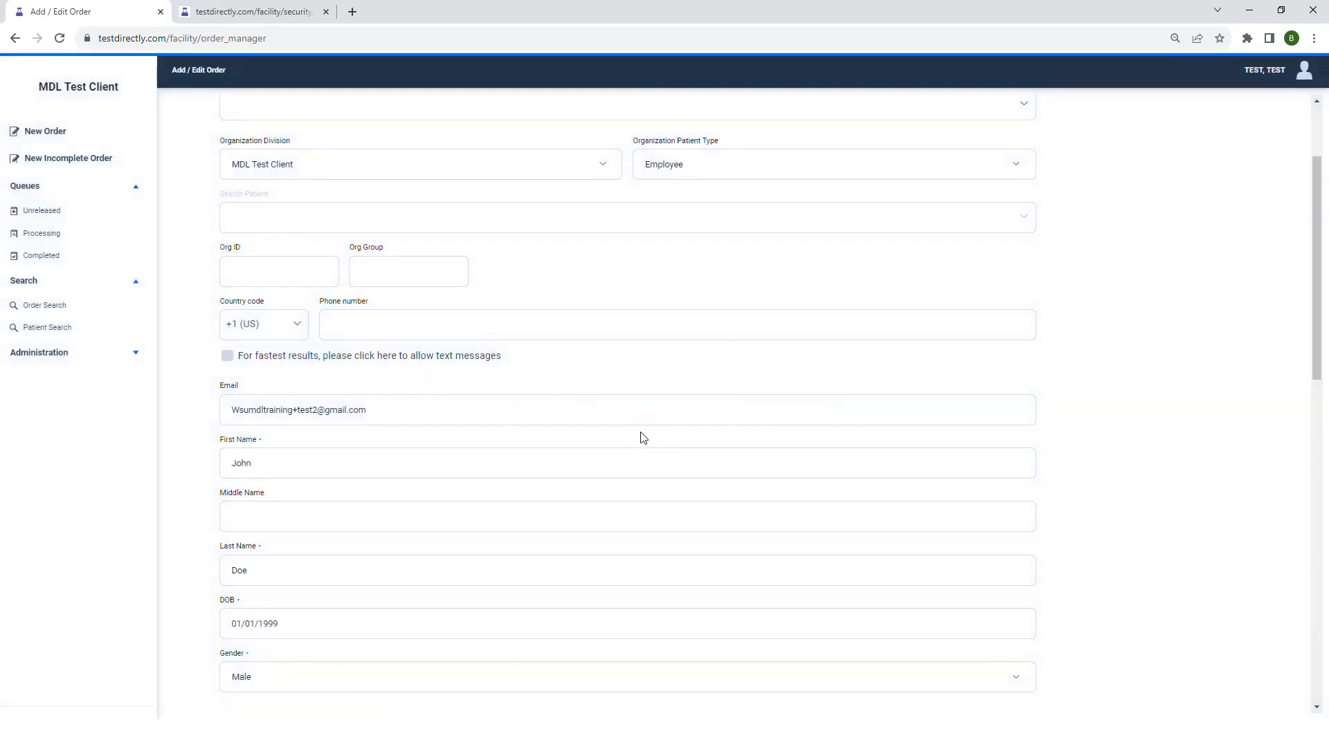
scroll(528, 430, down, 3)
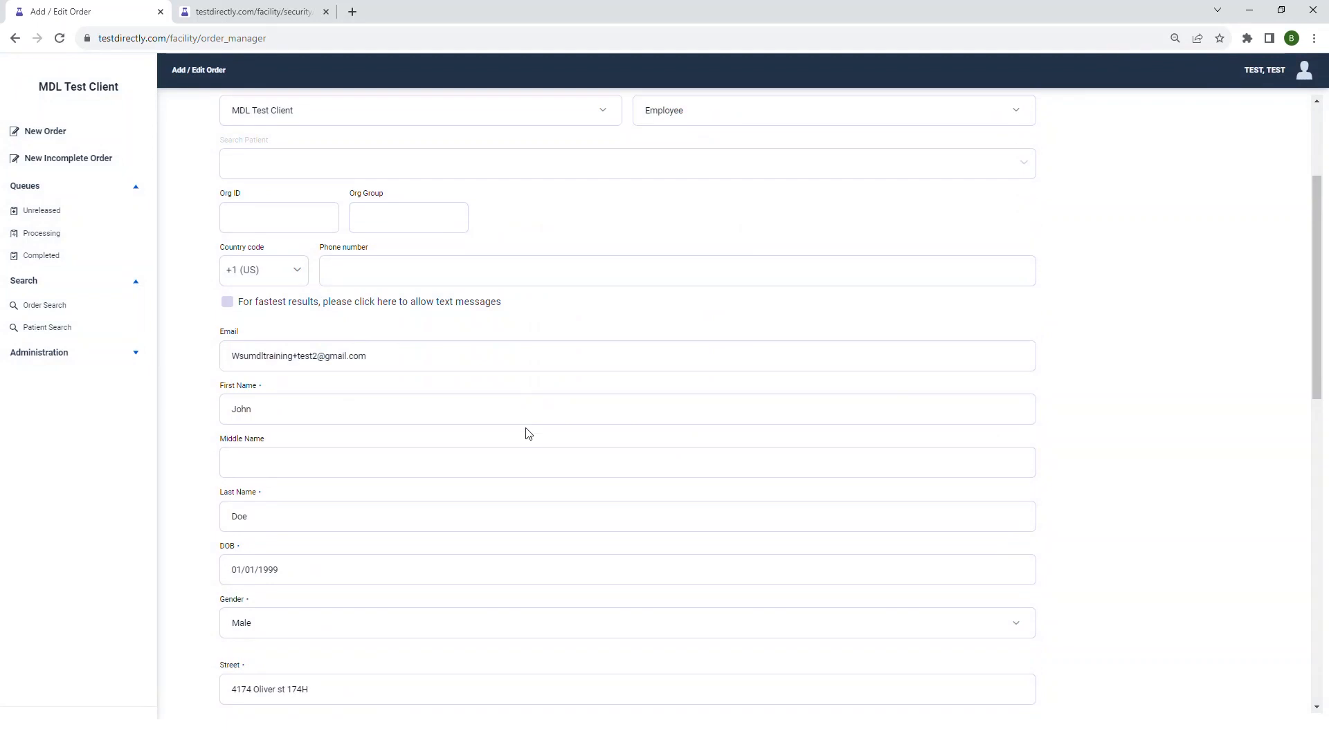
scroll(381, 558, up, 4)
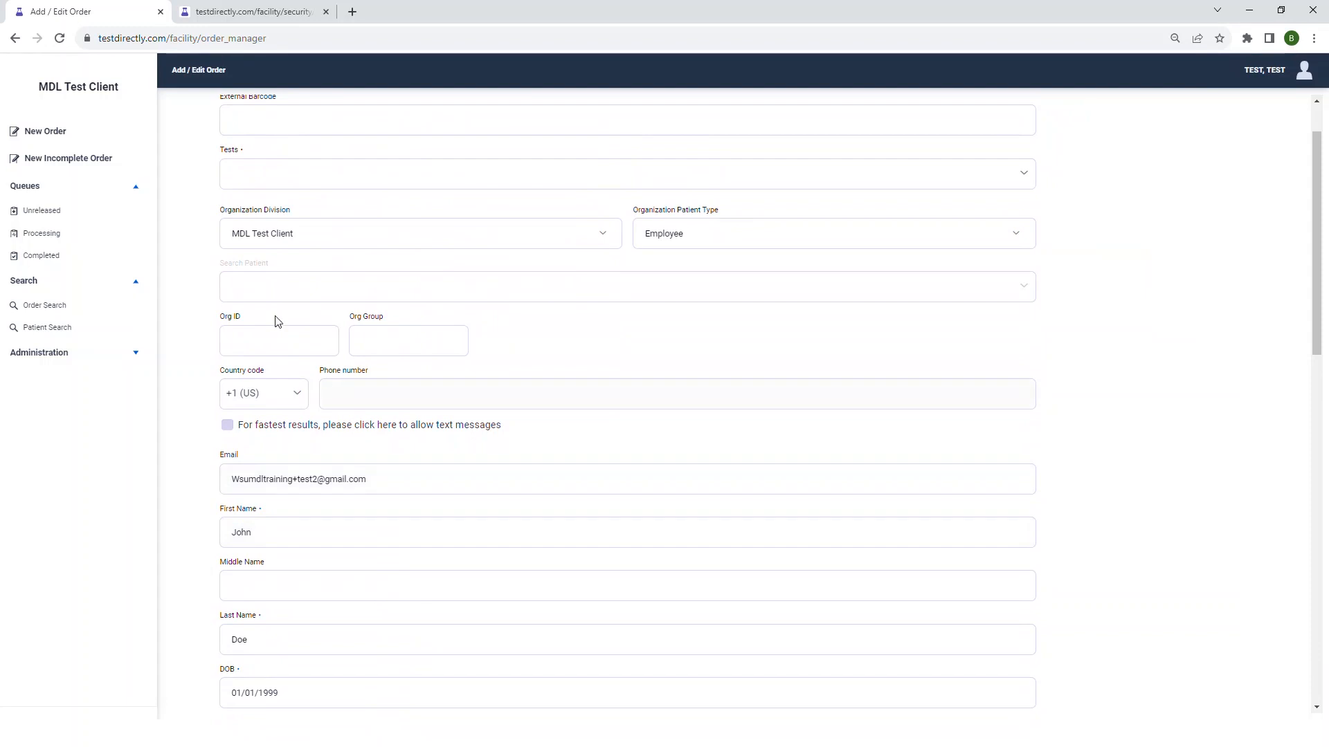
- Reload the order form to clear it and enter the patient's phone number to look up matching records
click(59, 42)
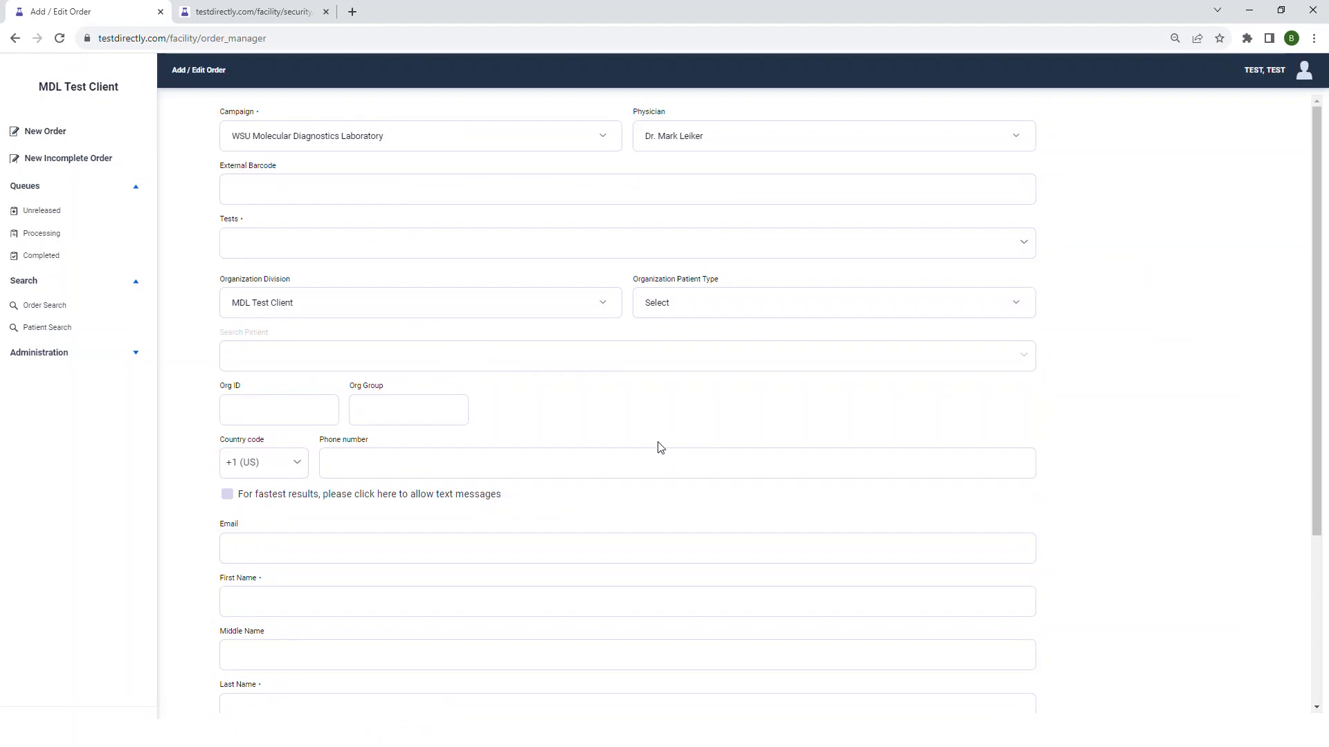
scroll(644, 445, down, 1)
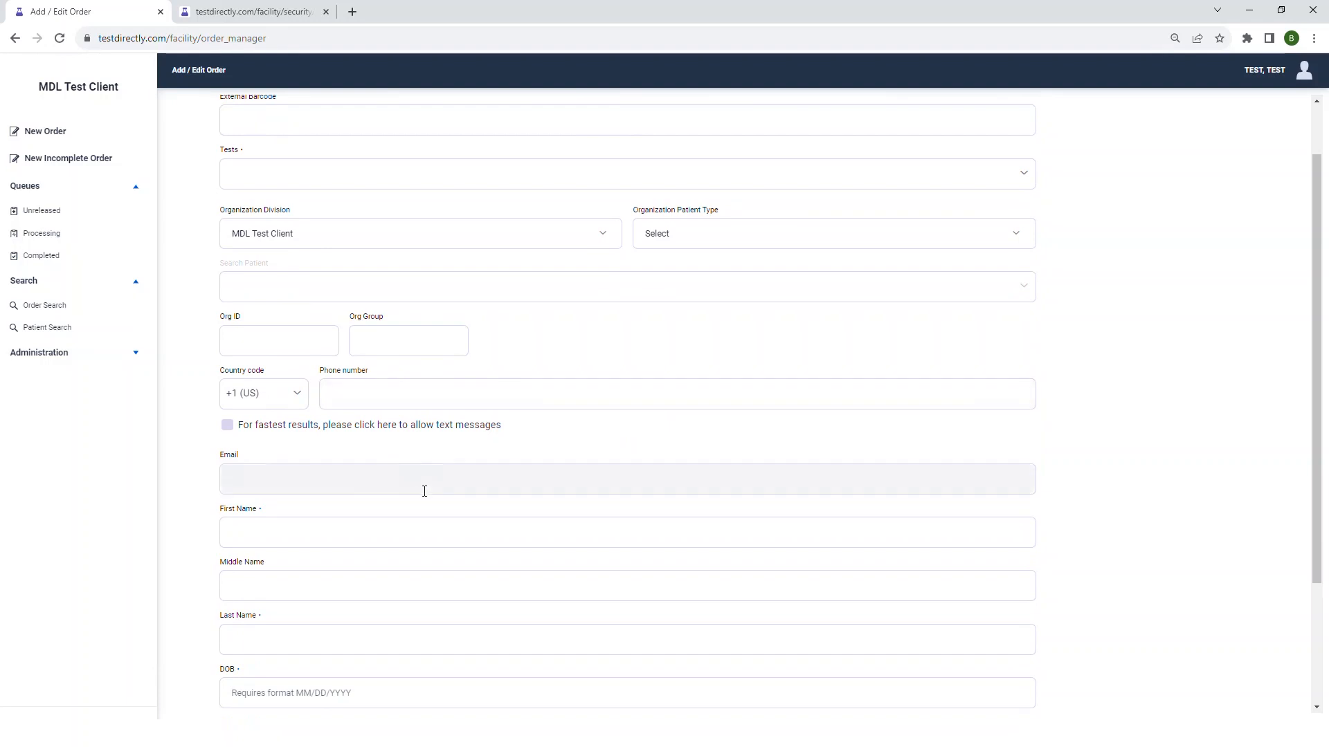
click(430, 394)
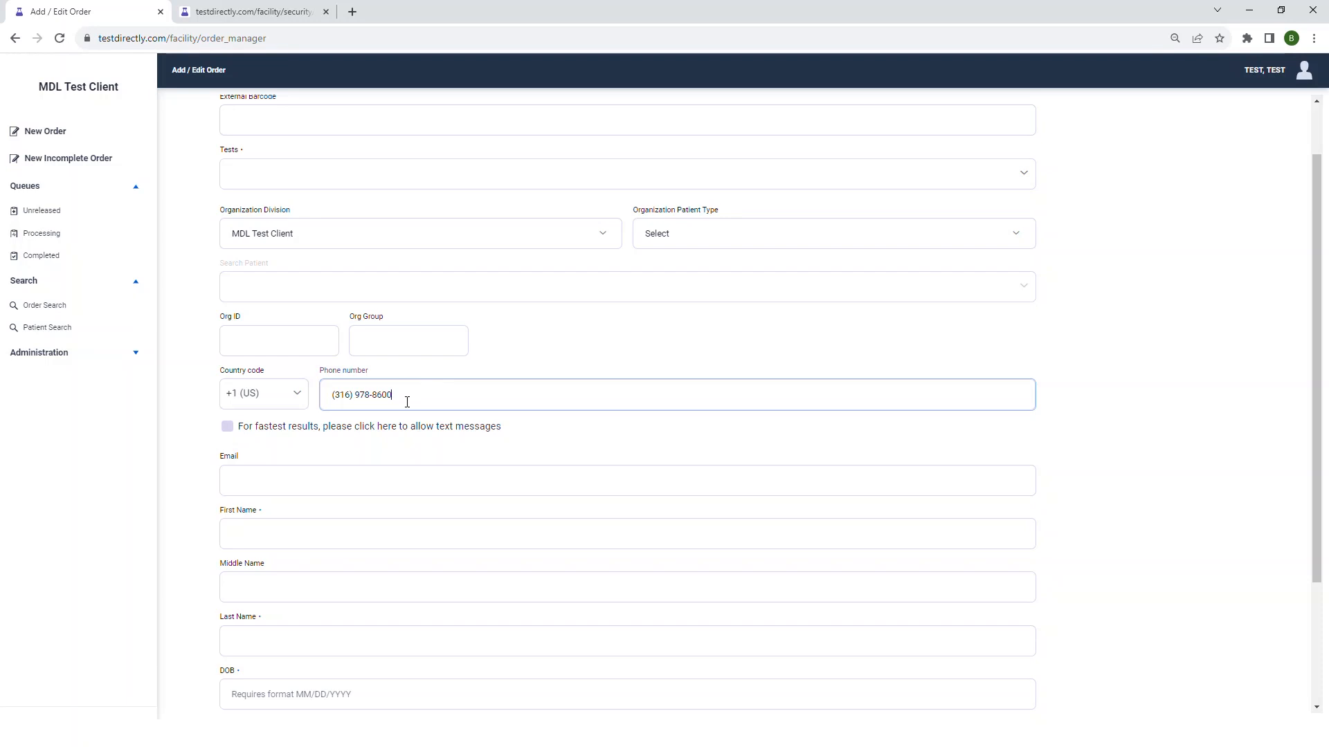
key(Tab)
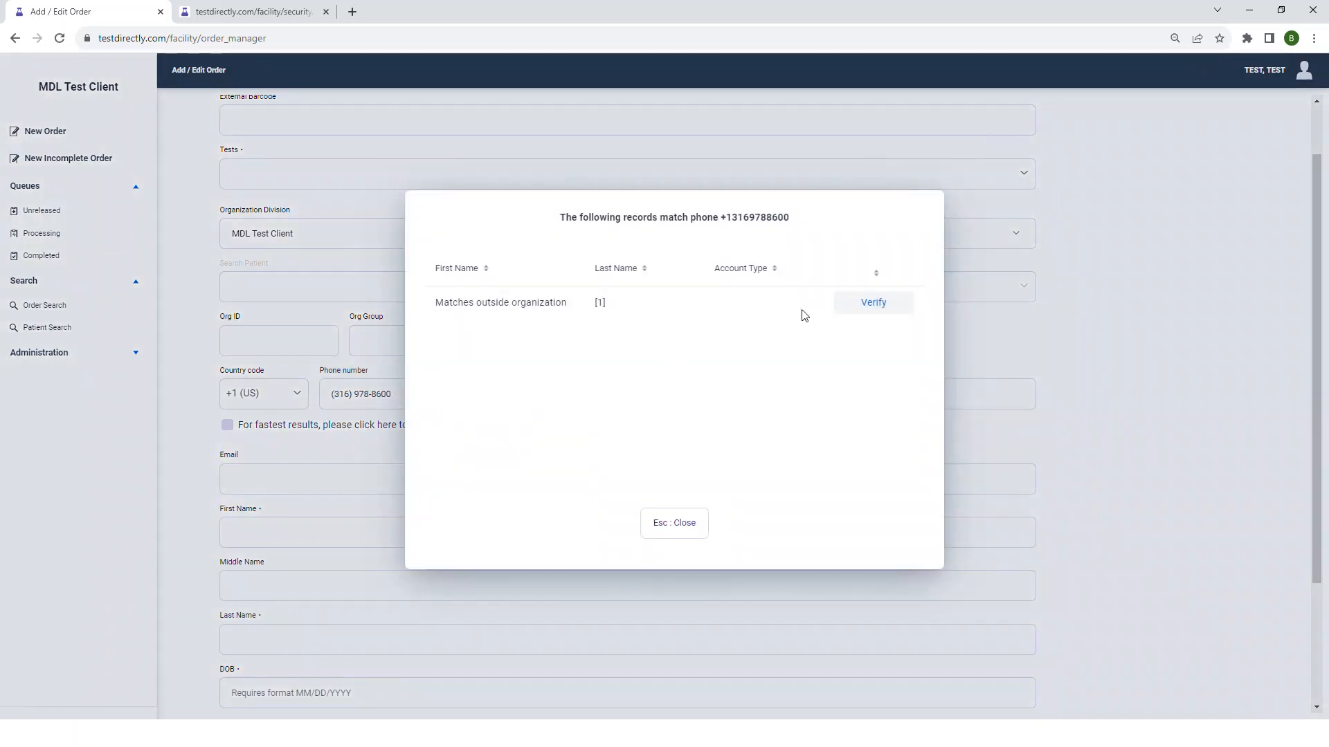
- Open phone verification for the match outside the organization, close it without confirming a code, and reload the order form
click(867, 312)
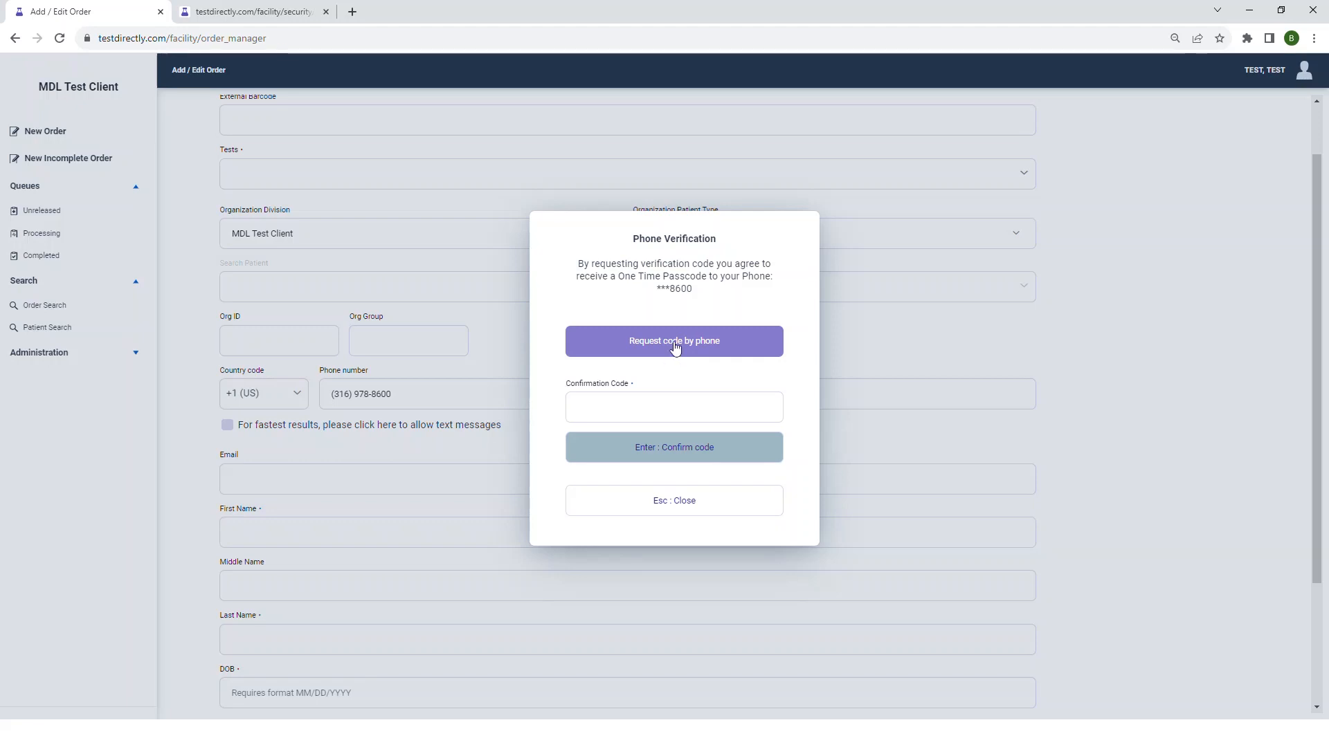
click(683, 510)
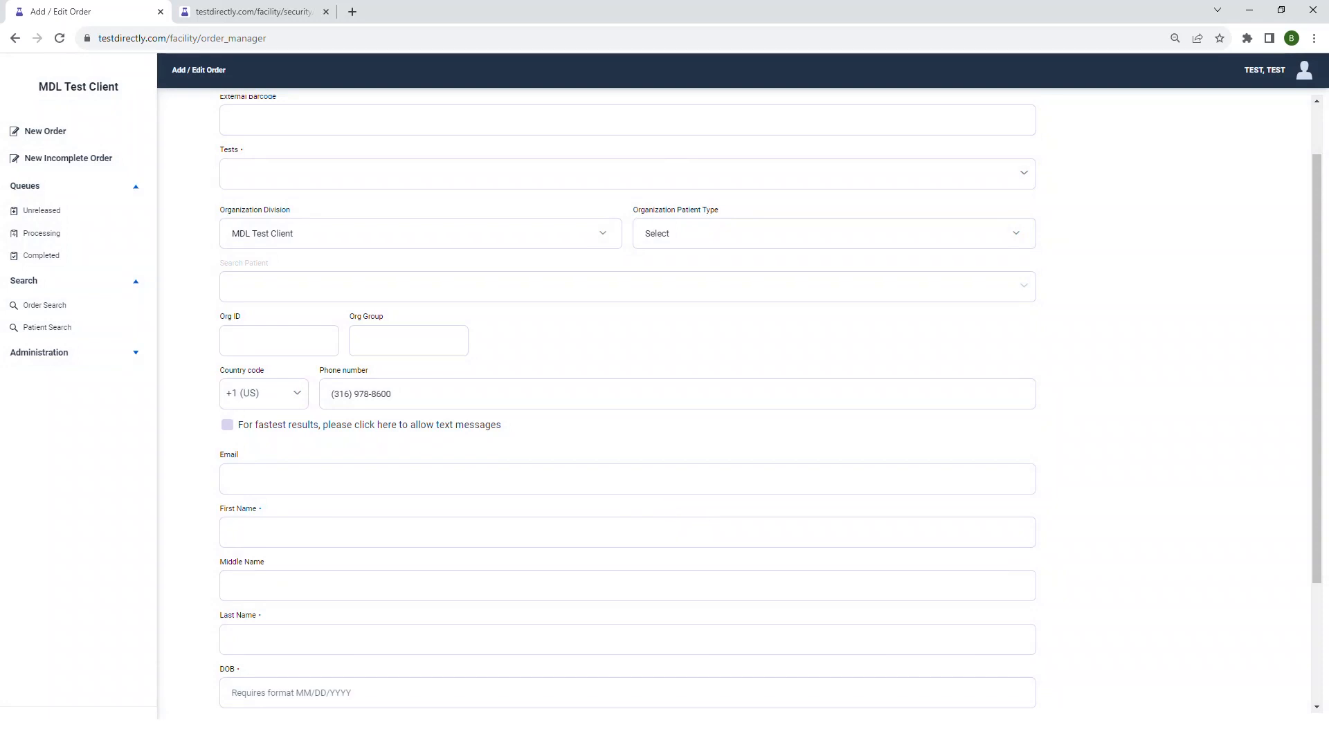
scroll(1223, 332, up, 1)
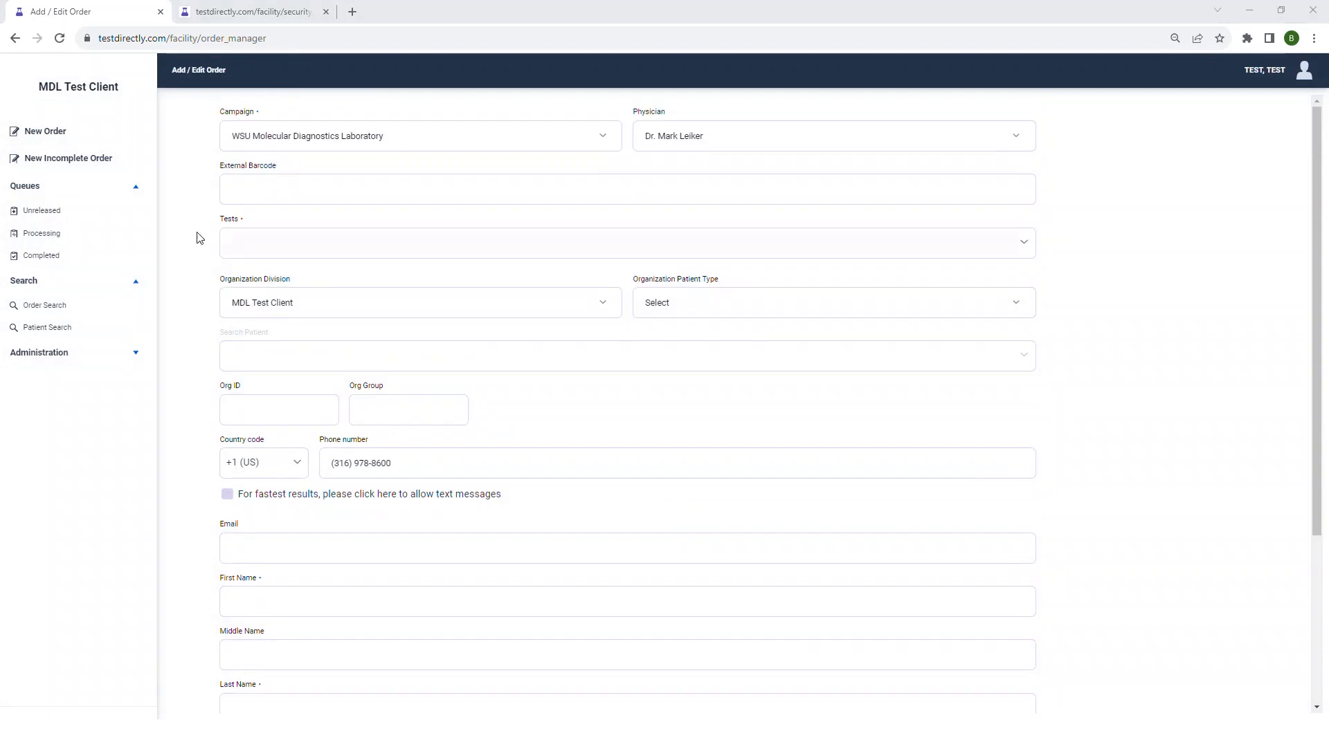
click(59, 41)
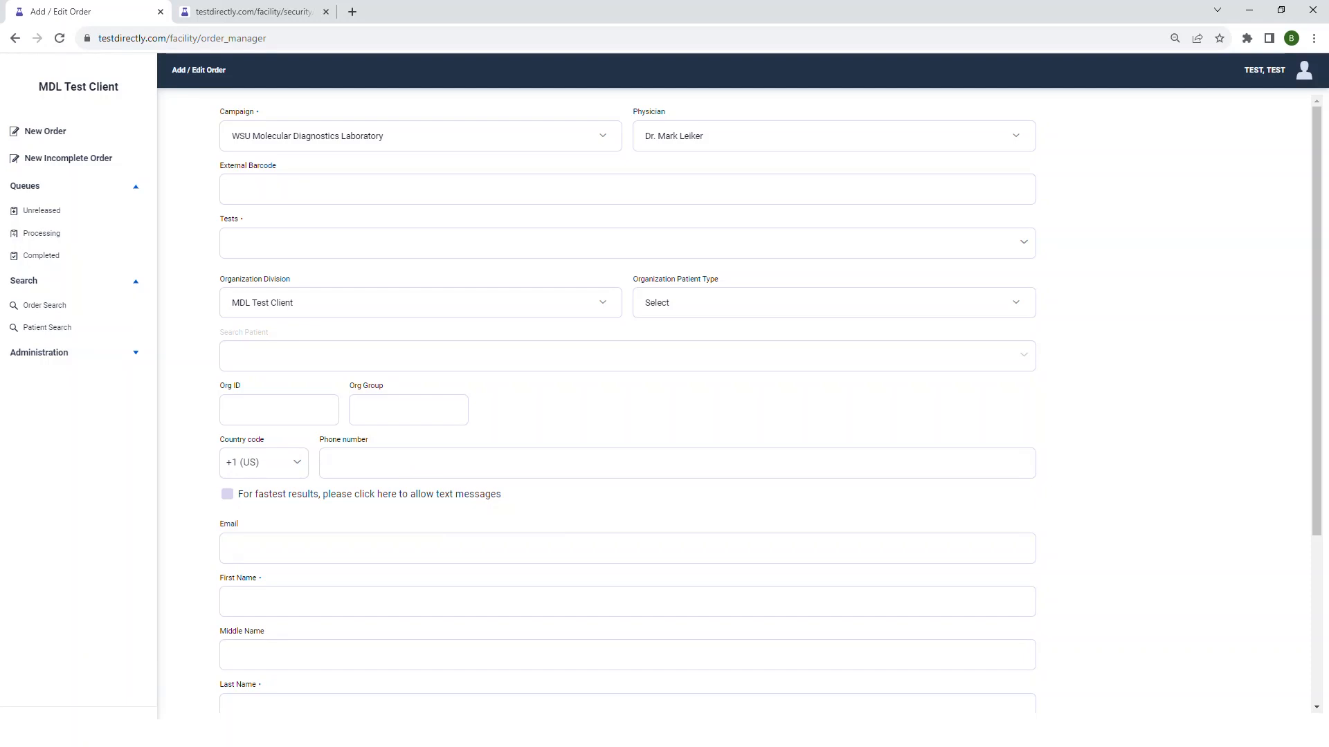
- Enter the order's external barcode and choose Saliva Direct as the test
click(448, 191)
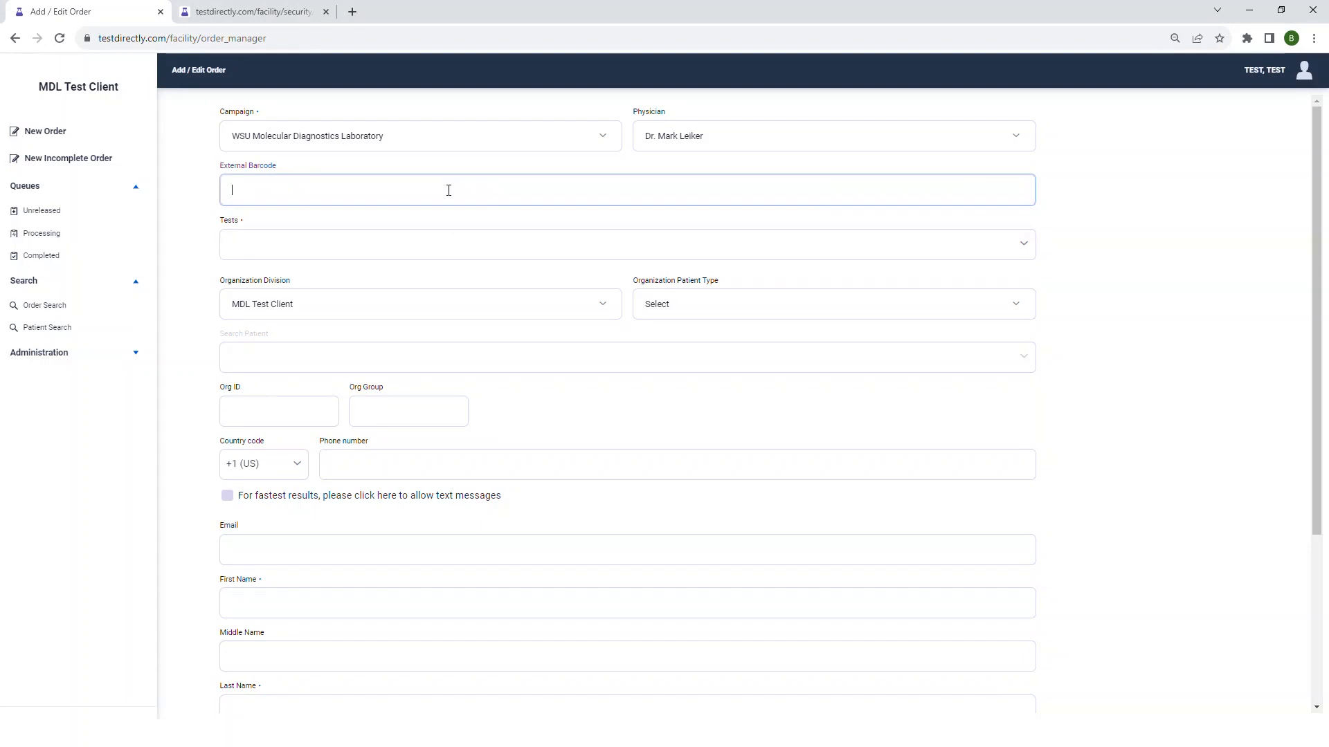
click(430, 242)
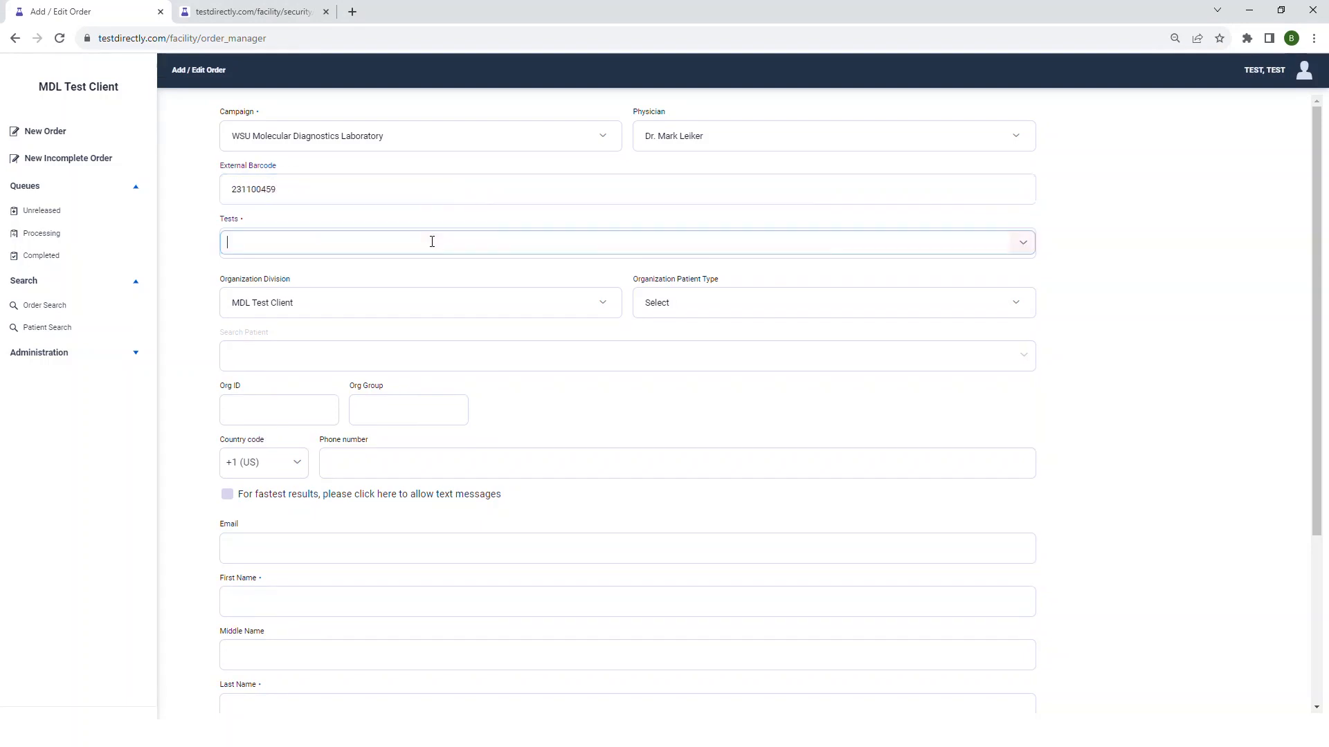
click(424, 271)
- Set the organization patient type to Employee, search for the existing patient by name, and load the matching record into the order
click(990, 296)
click(907, 317)
click(684, 356)
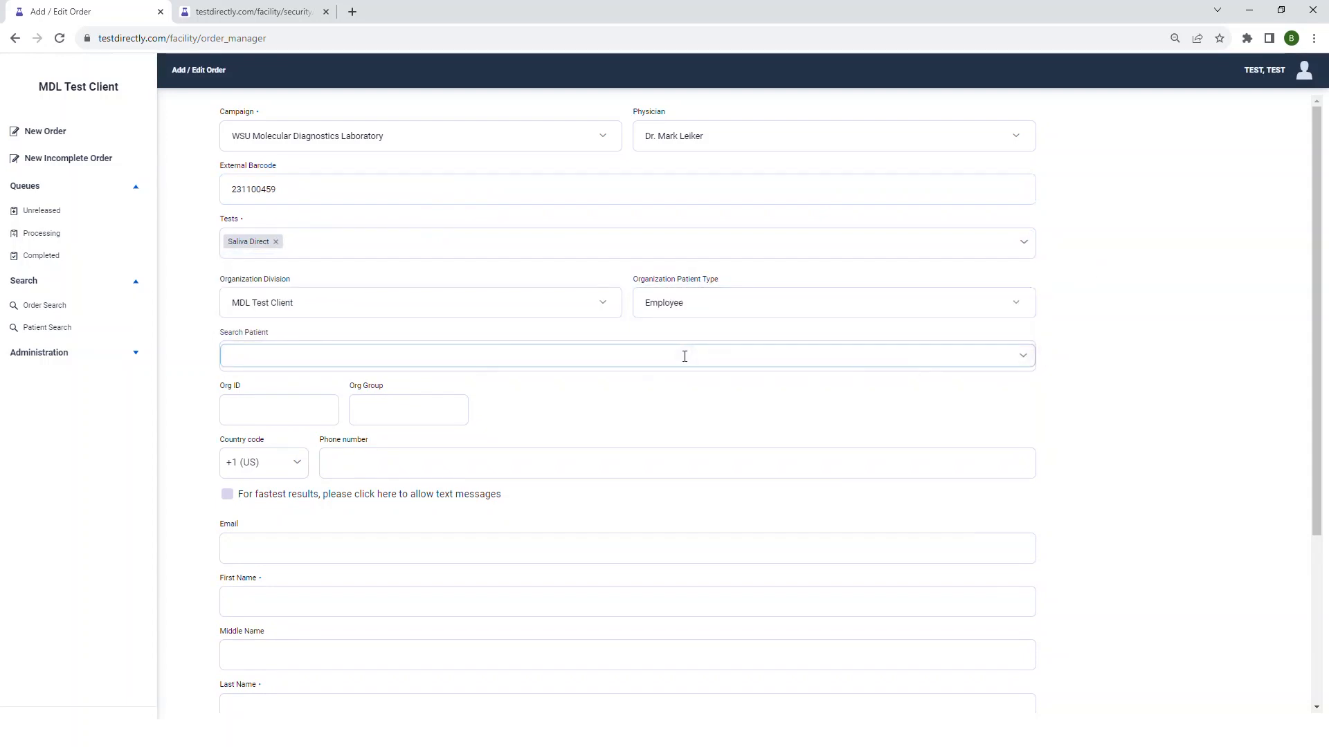
text(Lenn)
click(666, 380)
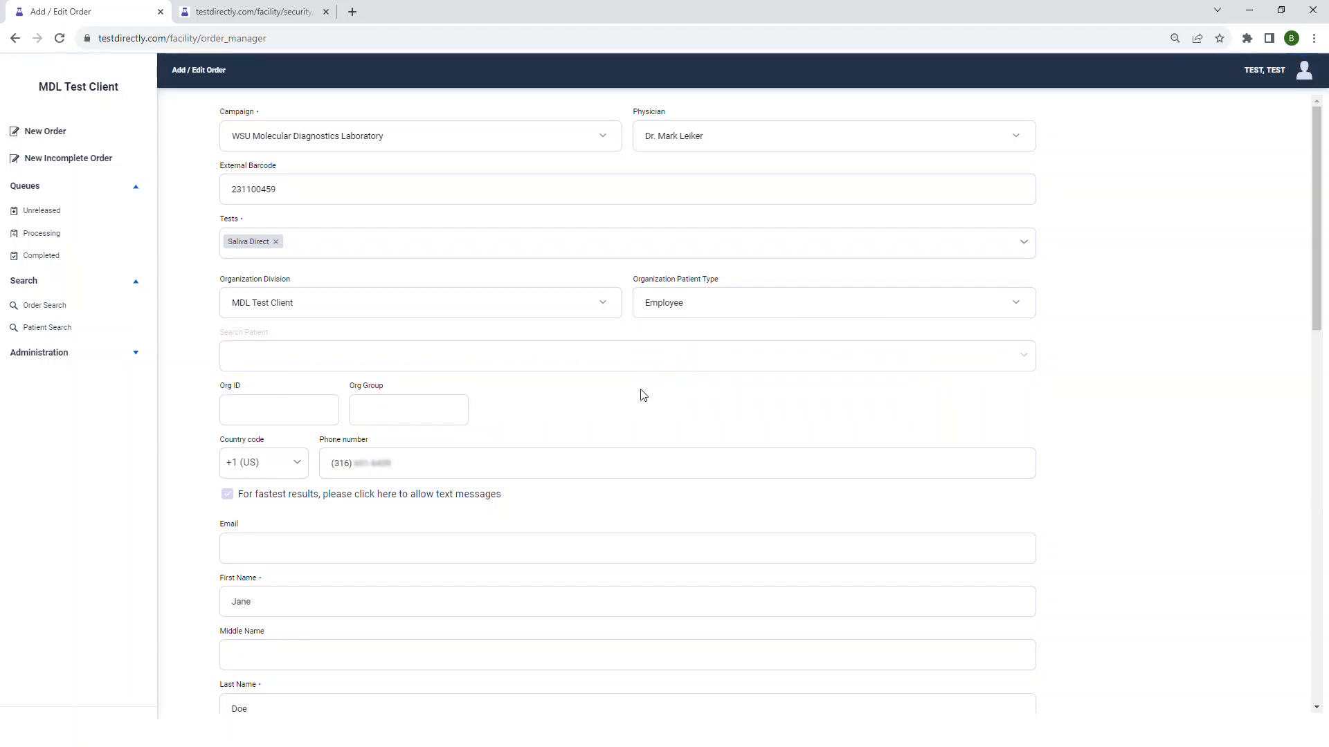
- Review the patient's contact, demographic and address details filled into the order, and check the payment source field
scroll(681, 368, down, 1)
scroll(681, 368, down, 3)
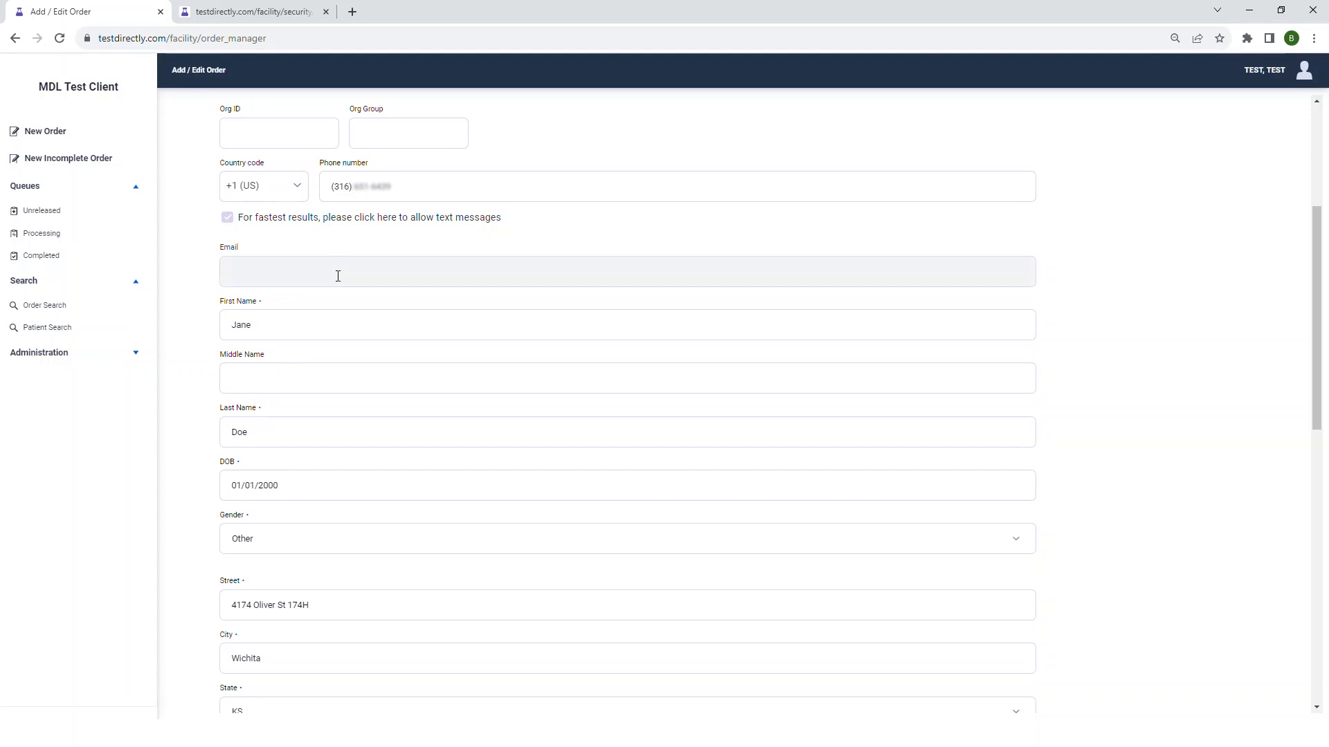
scroll(337, 280, down, 2)
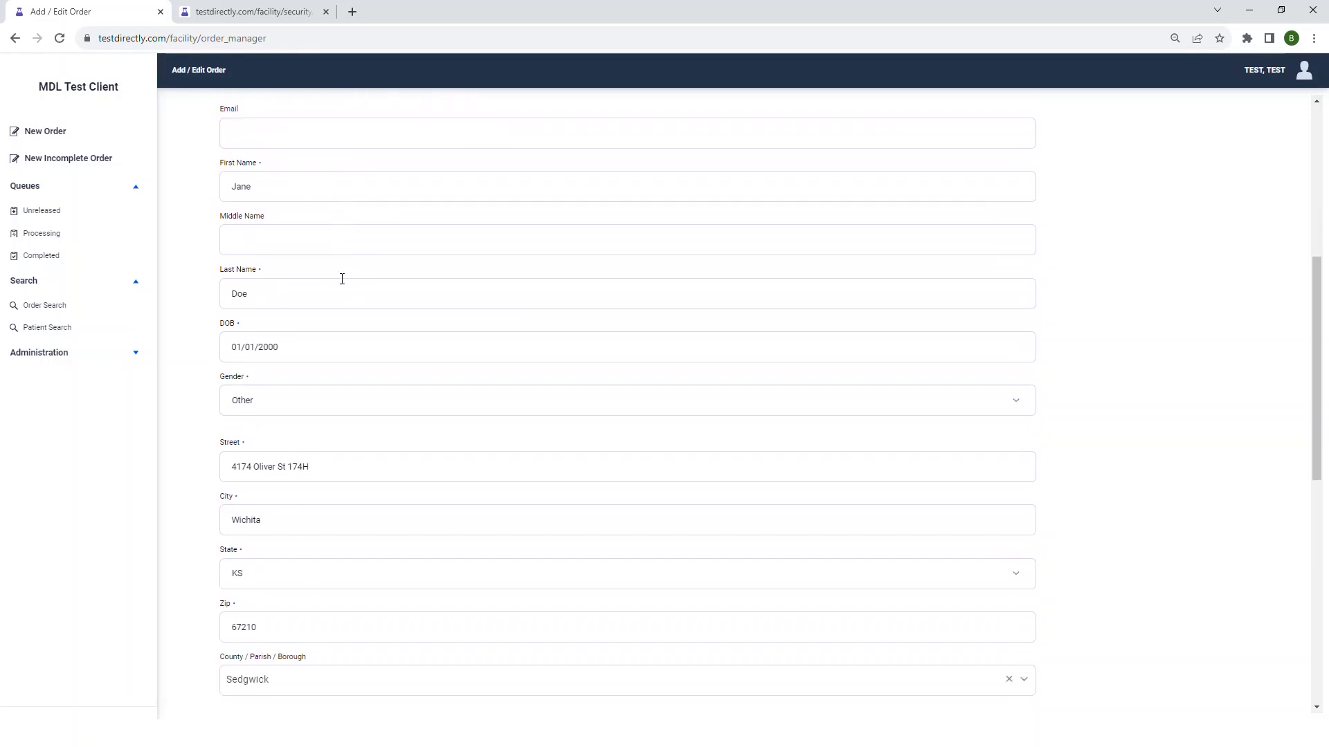
scroll(407, 298, down, 2)
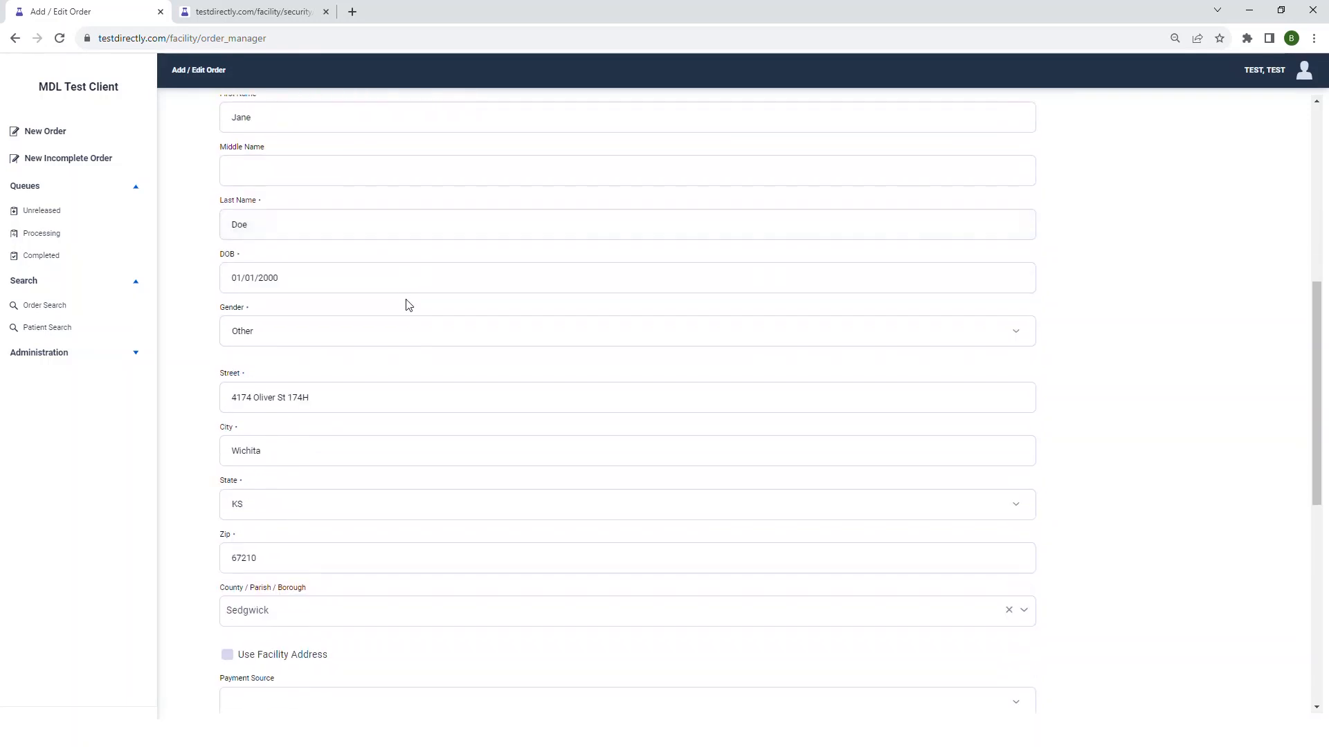
scroll(414, 308, down, 3)
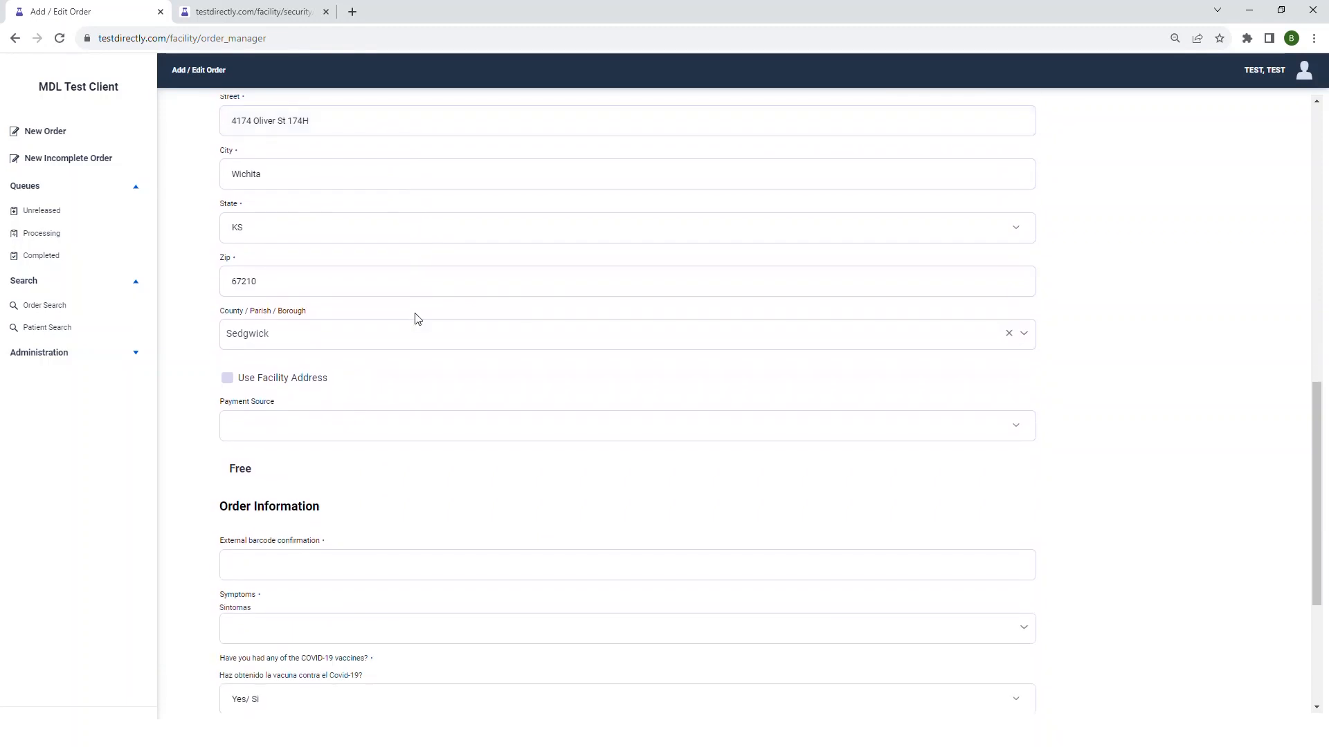
scroll(415, 322, down, 1)
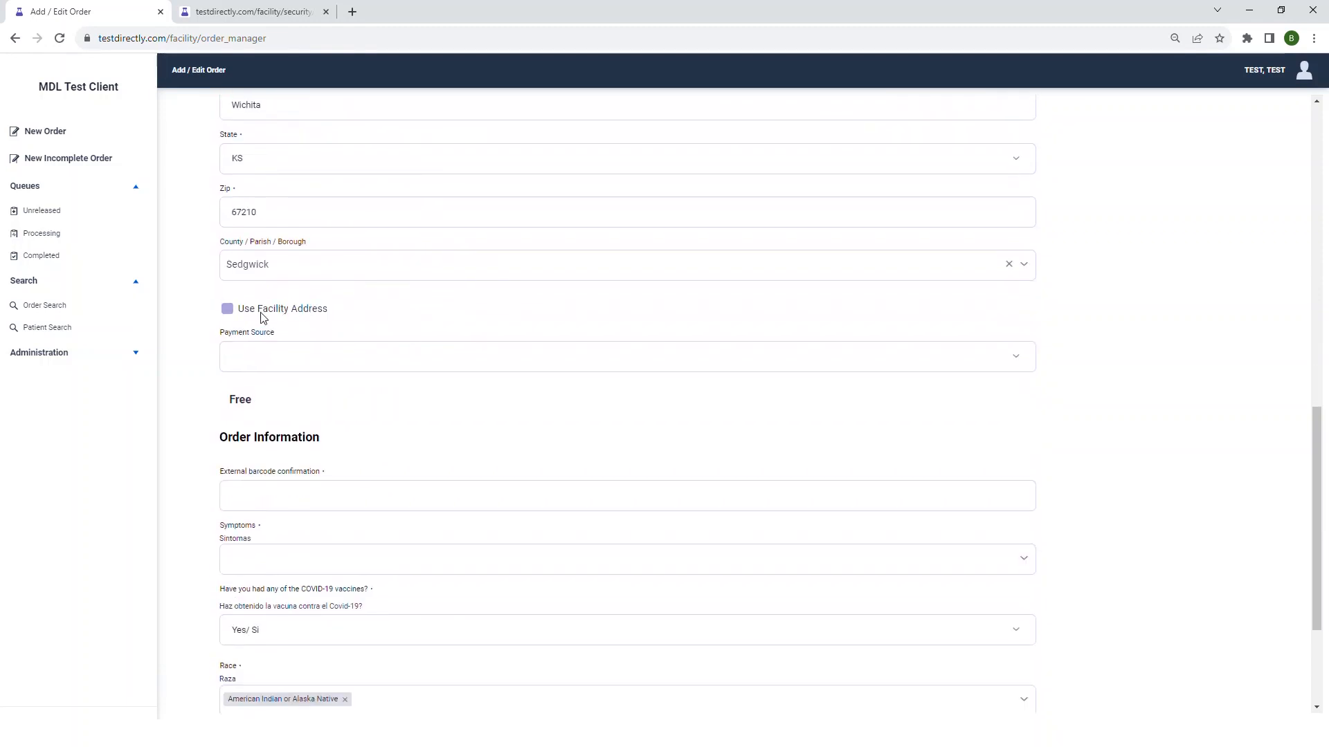
click(326, 366)
click(326, 364)
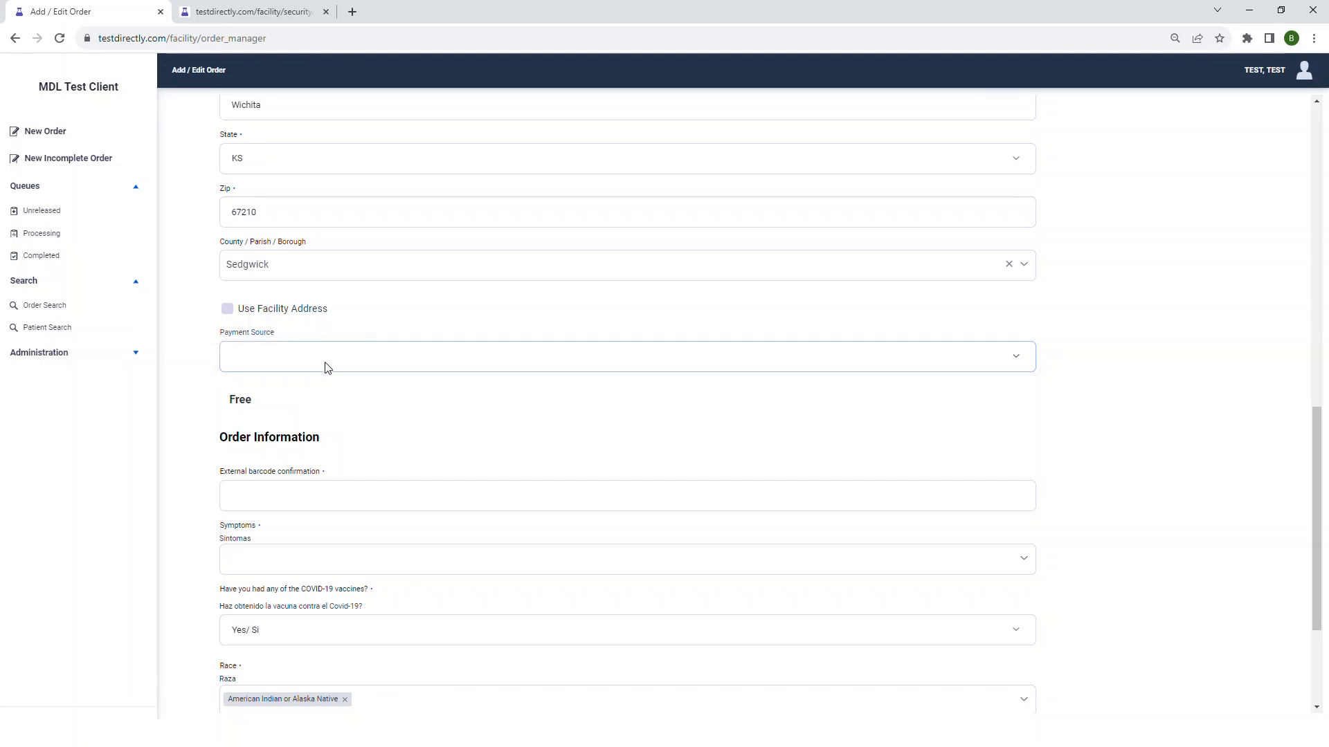
- Enter the barcode number in the external barcode confirmation under Order Information
scroll(328, 368, down, 2)
click(353, 360)
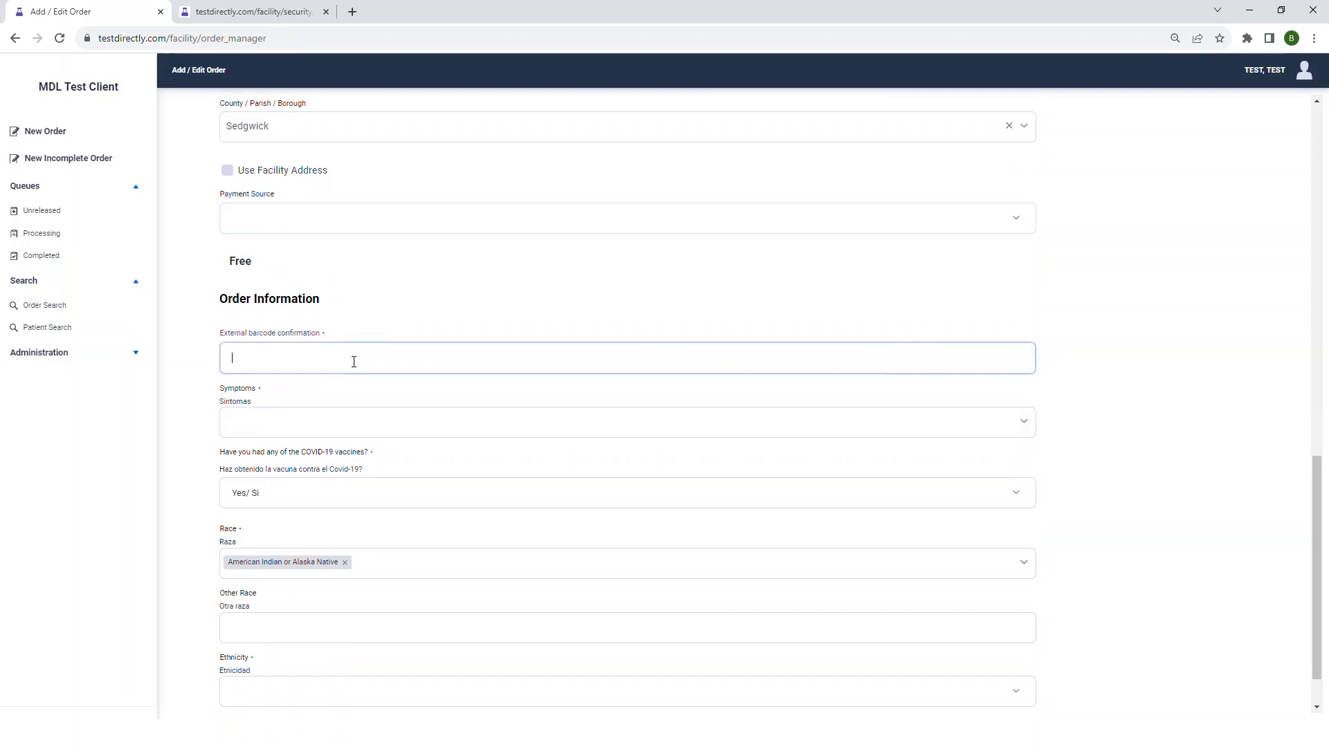
- Select Fever, Chills and Dry cough as the patient's symptoms
click(352, 425)
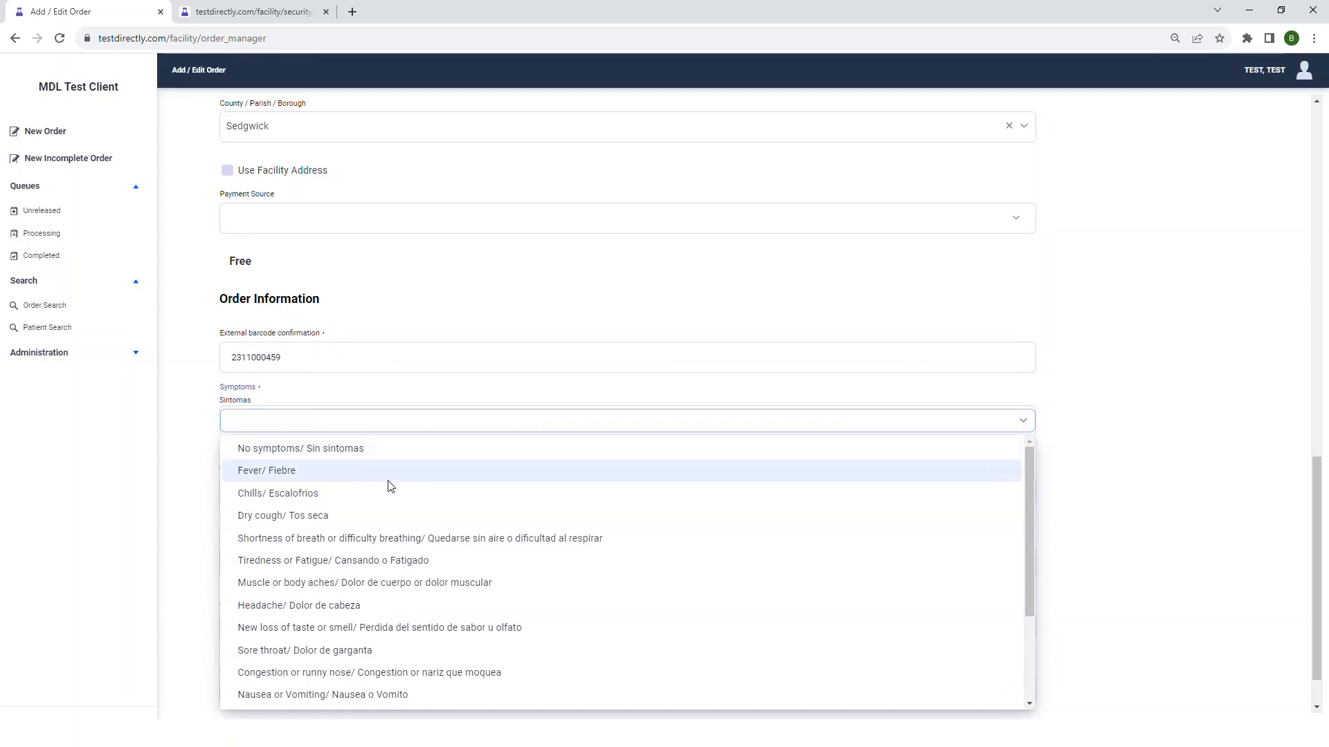
click(374, 493)
click(371, 488)
click(367, 475)
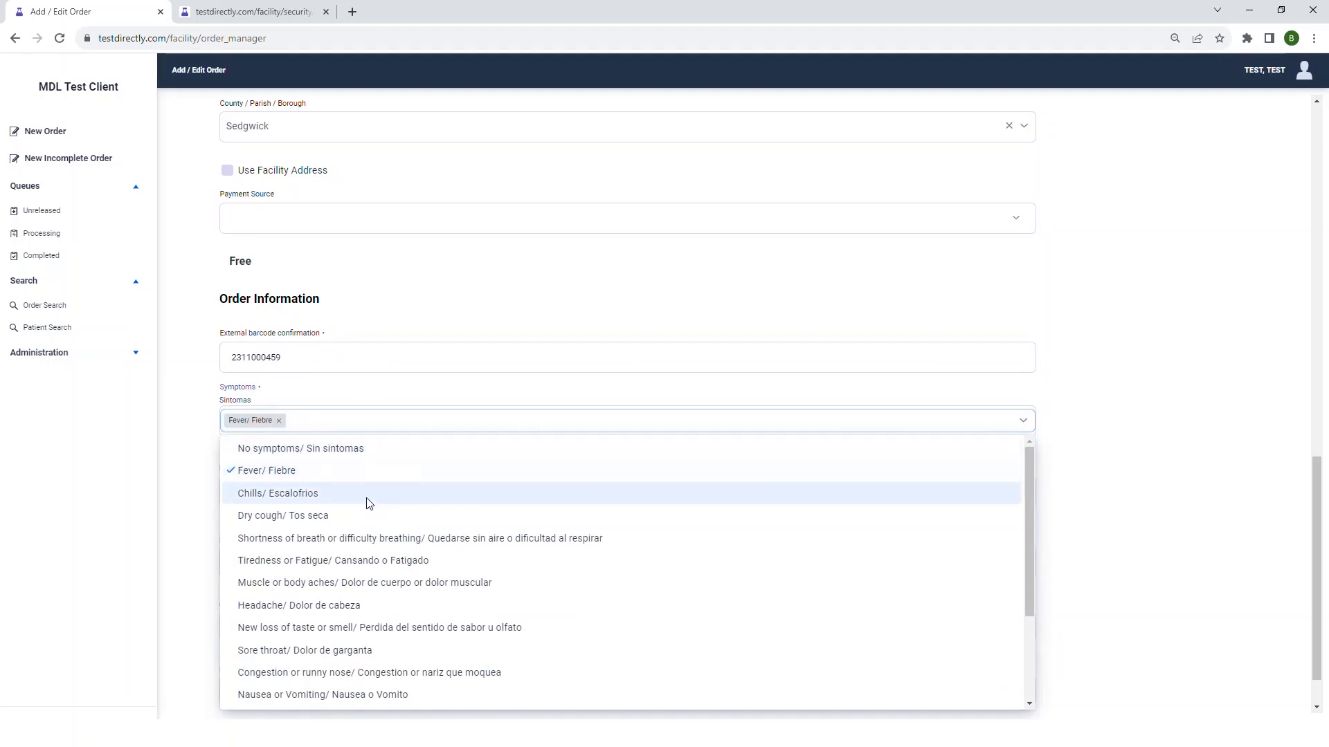
click(369, 501)
click(367, 519)
click(412, 400)
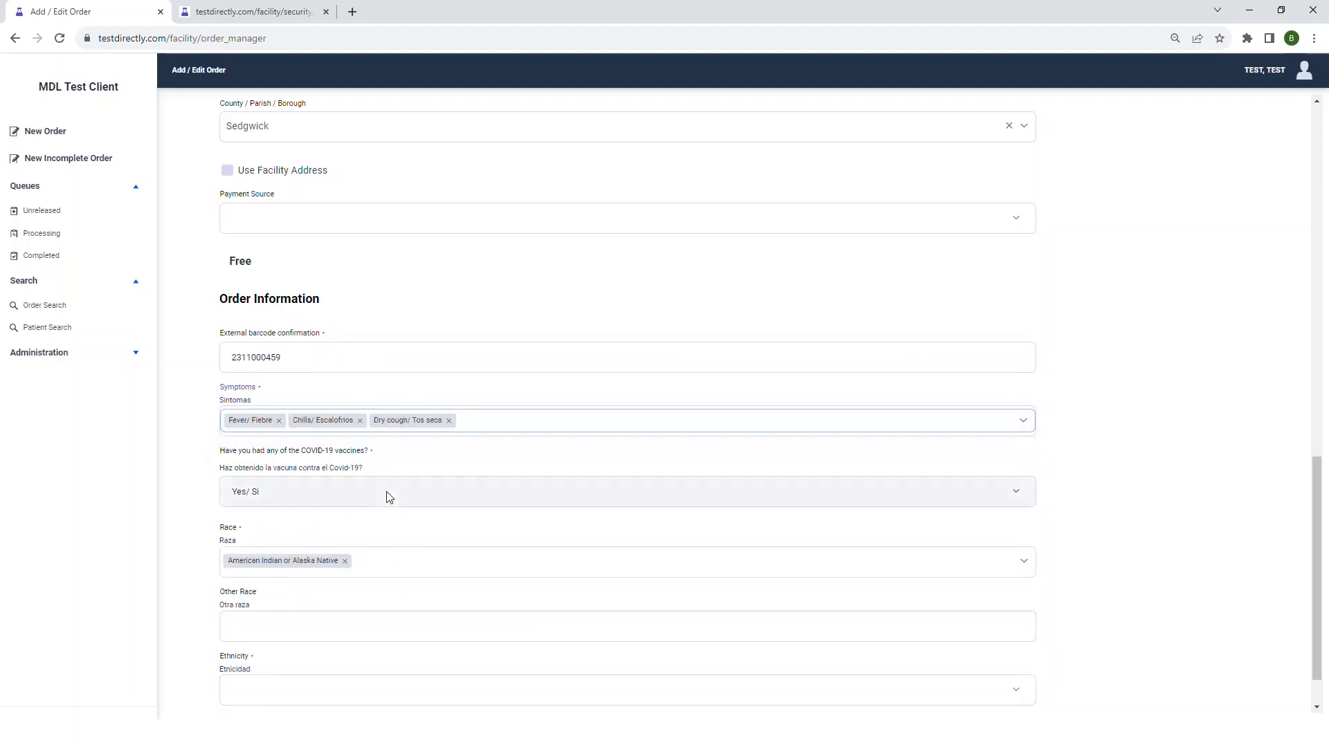
- Keep the COVID-19 vaccine answer as Yes and set the ethnicity to Hispanic/Latino
scroll(388, 495, down, 1)
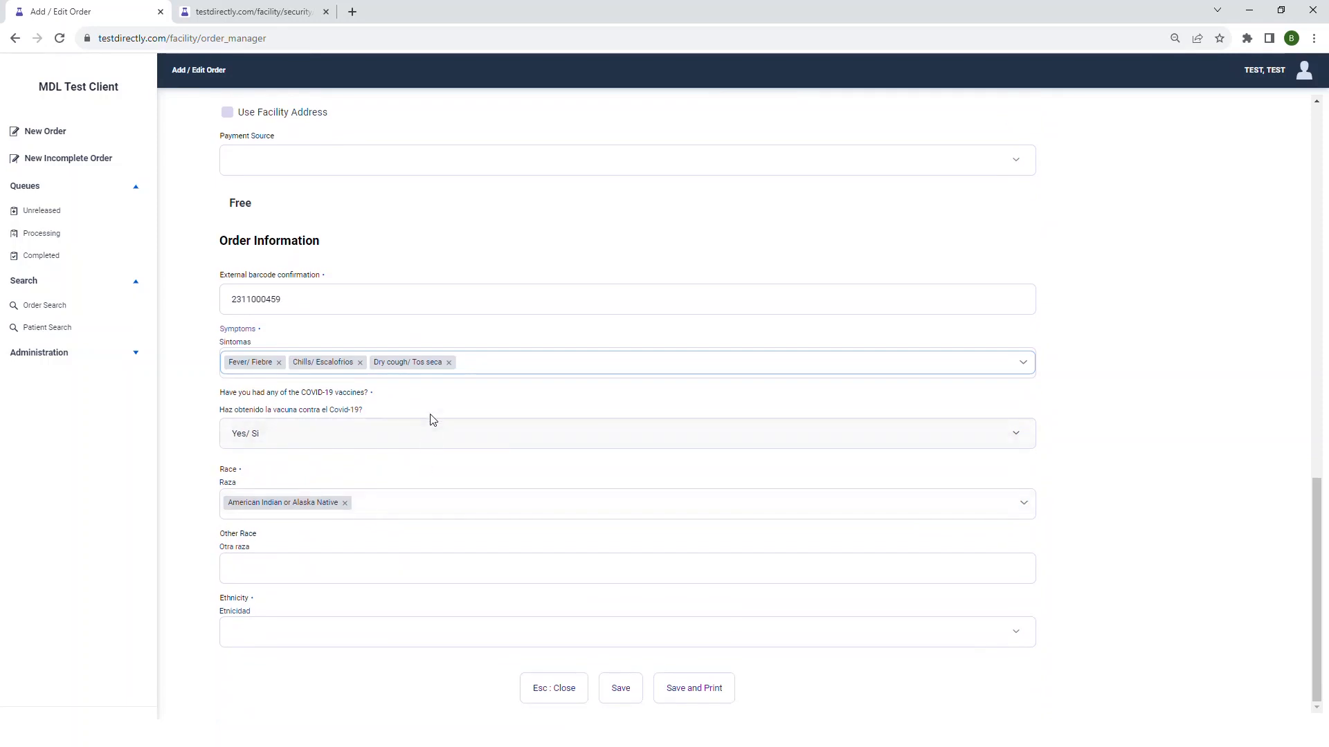
click(431, 443)
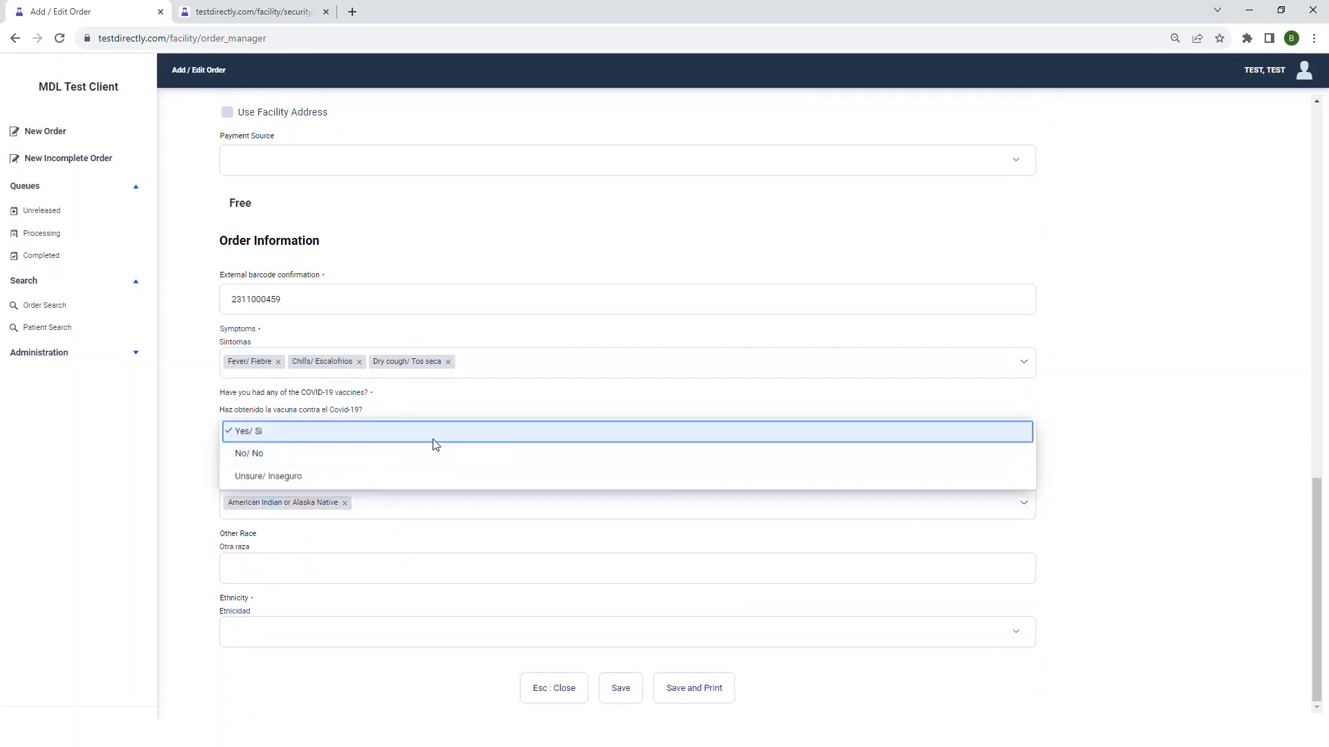
click(432, 424)
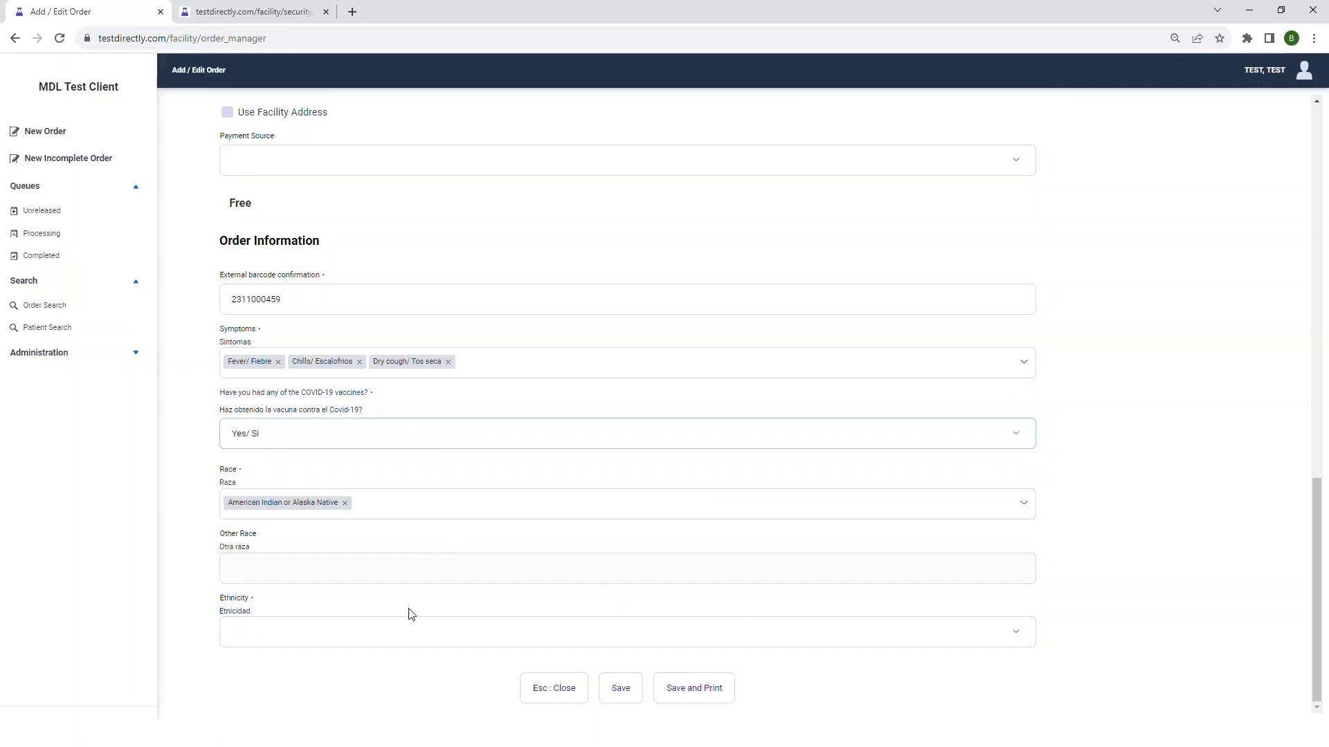
click(412, 635)
click(402, 627)
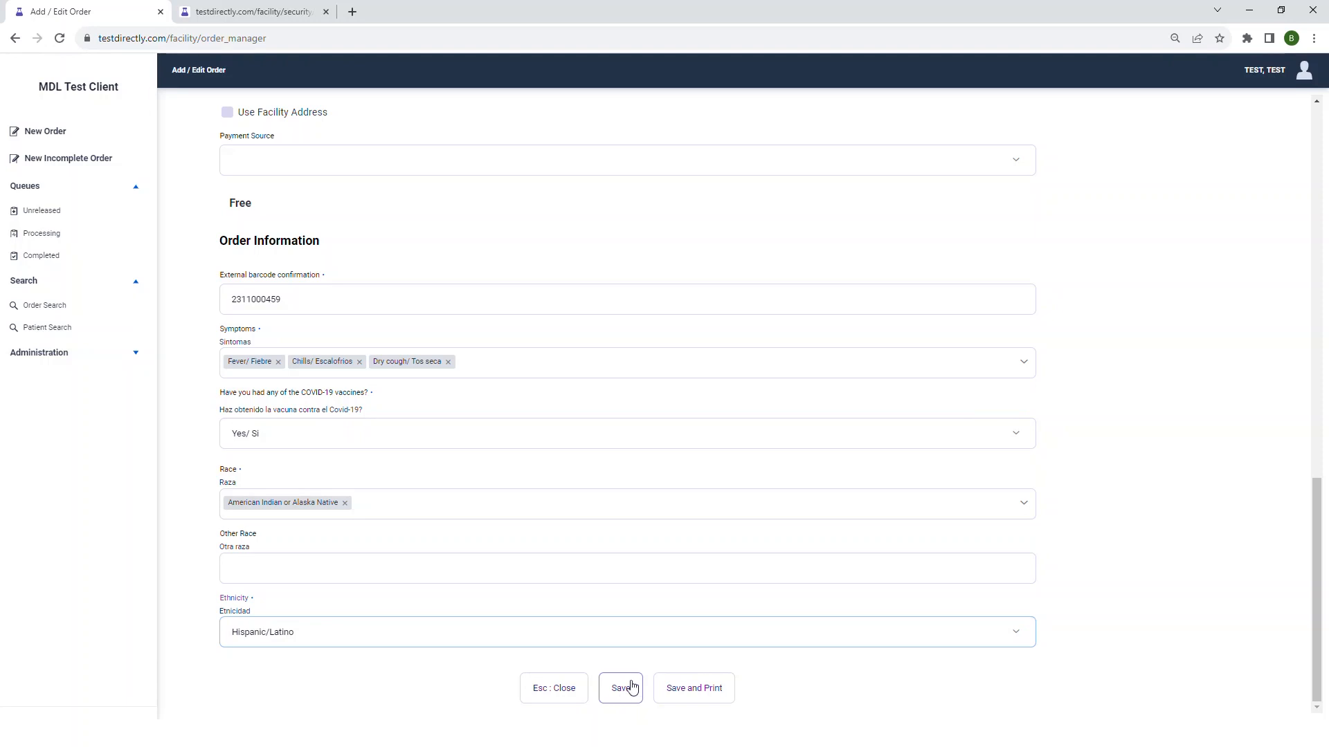
- Change the last digit of the barcode confirmation to 8 and try to save the order with mismatched barcodes
click(495, 291)
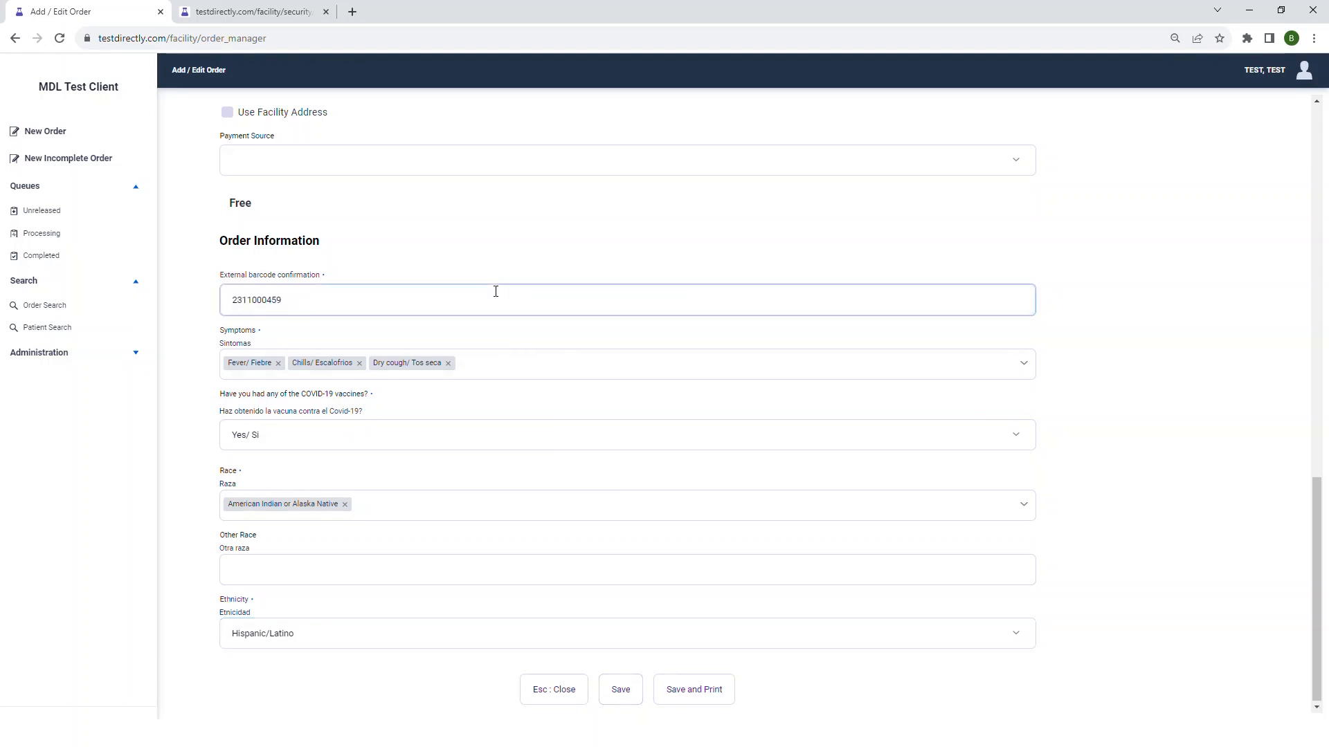
key(BackSpace)
text(8)
click(625, 678)
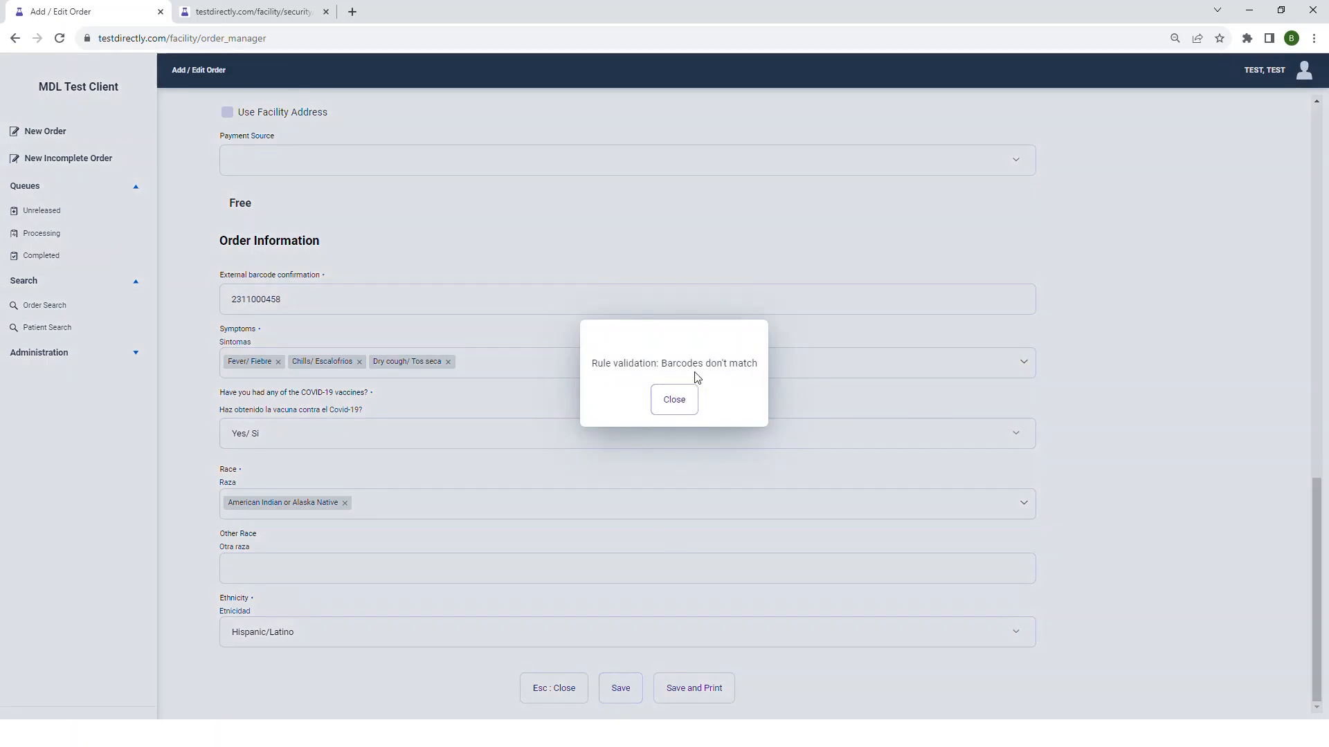
click(681, 397)
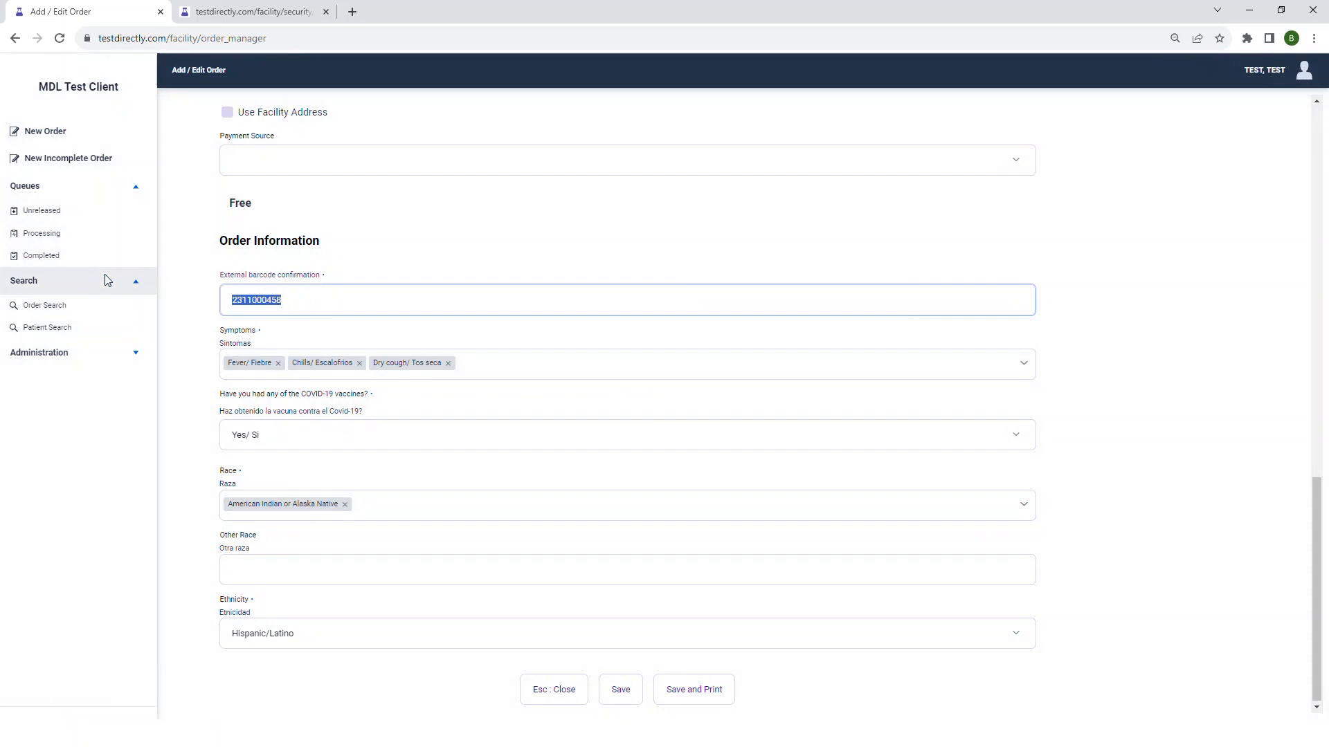
- Clear the external barcode confirmation and try to save the order with it empty
key(BackSpace)
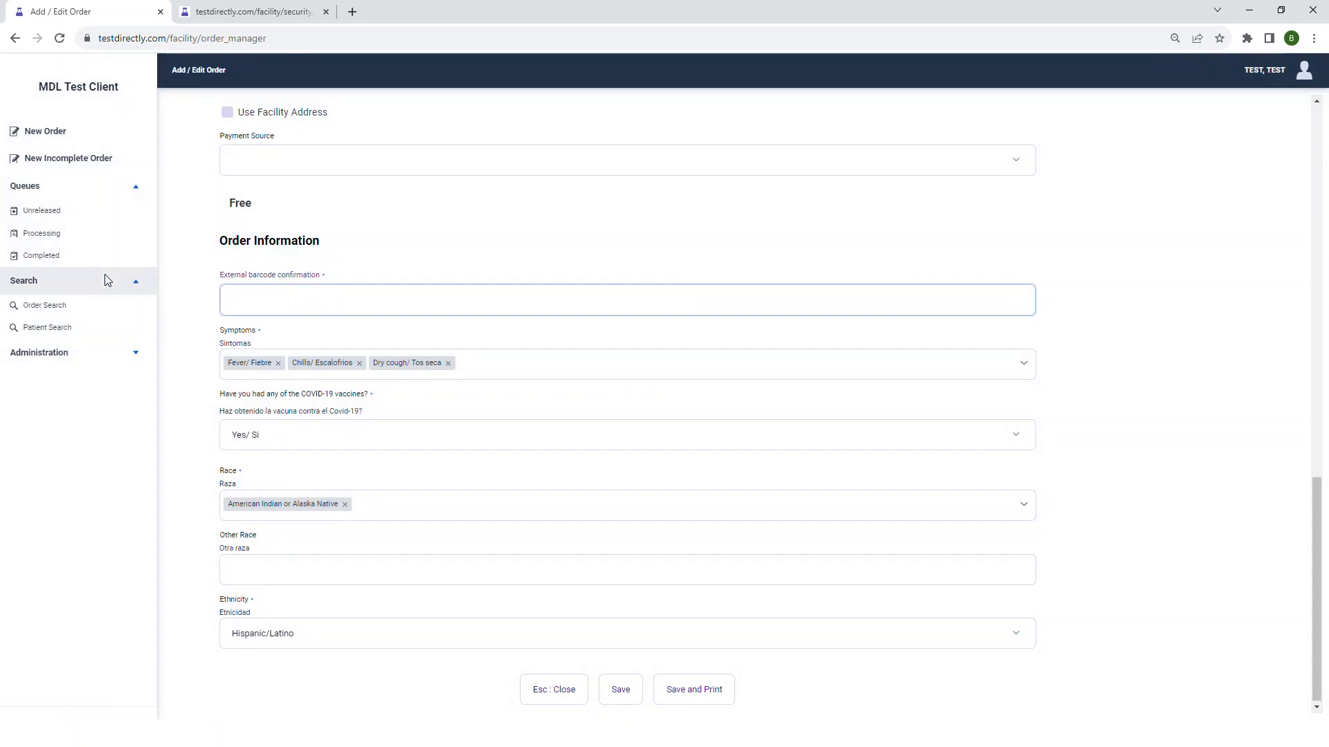
click(617, 695)
click(674, 411)
- Re-enter the barcode confirmation so it matches the order's external barcode, and save the order
click(620, 688)
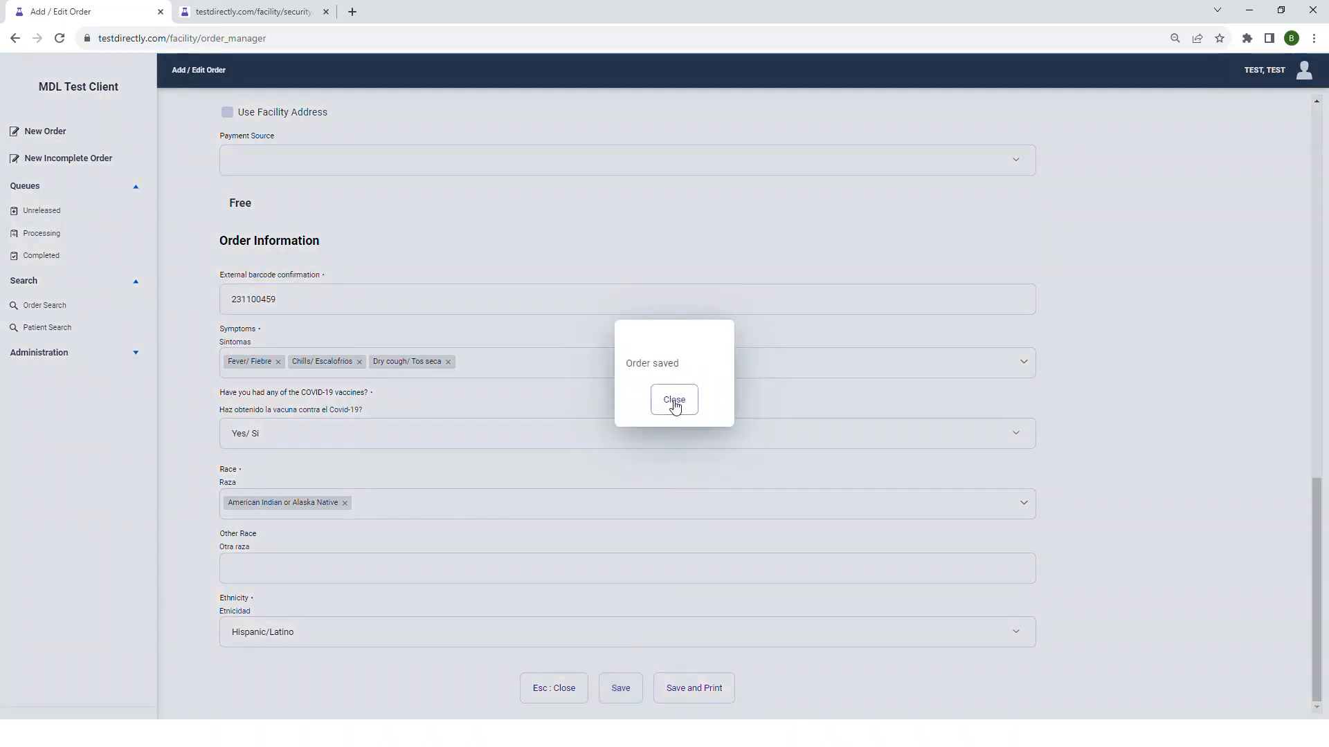
click(674, 404)
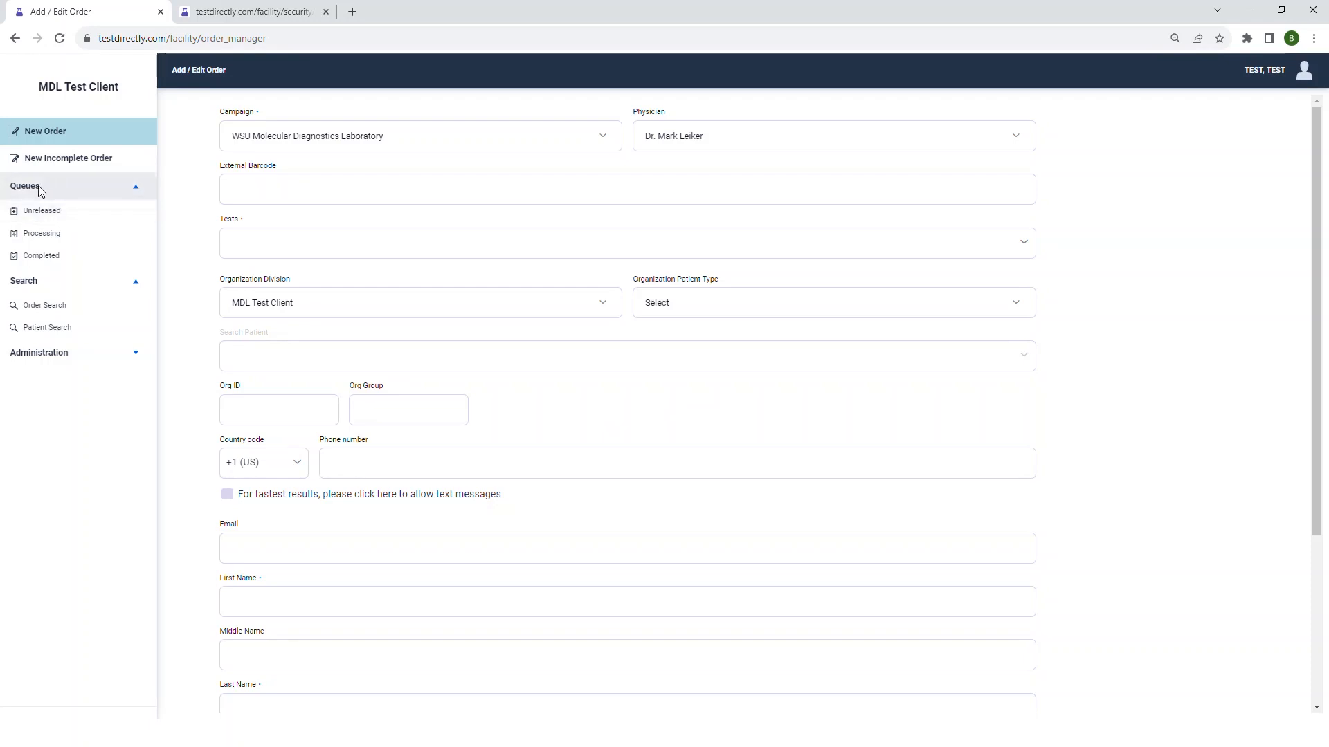
- Open the 11/21/2023 order from the unreleased queue for editing, view its test options, and return to the queue without saving
click(44, 217)
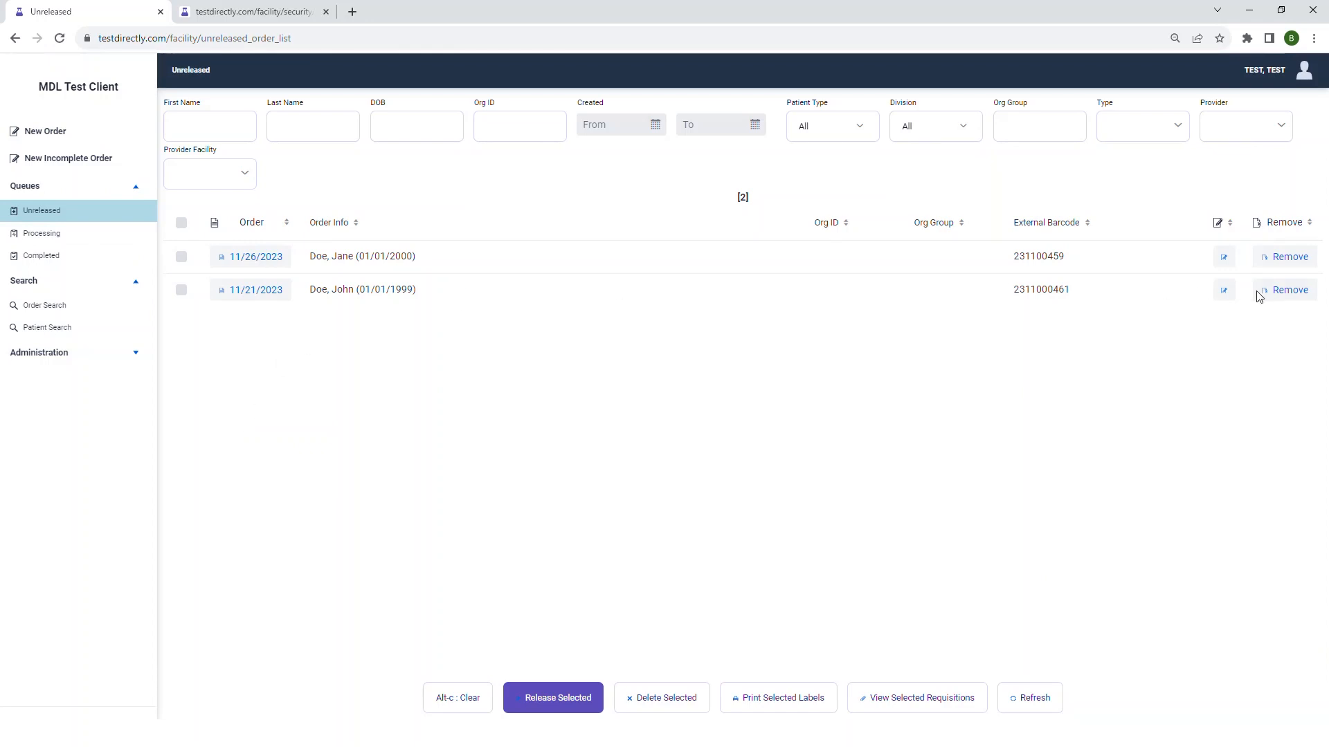
click(1219, 295)
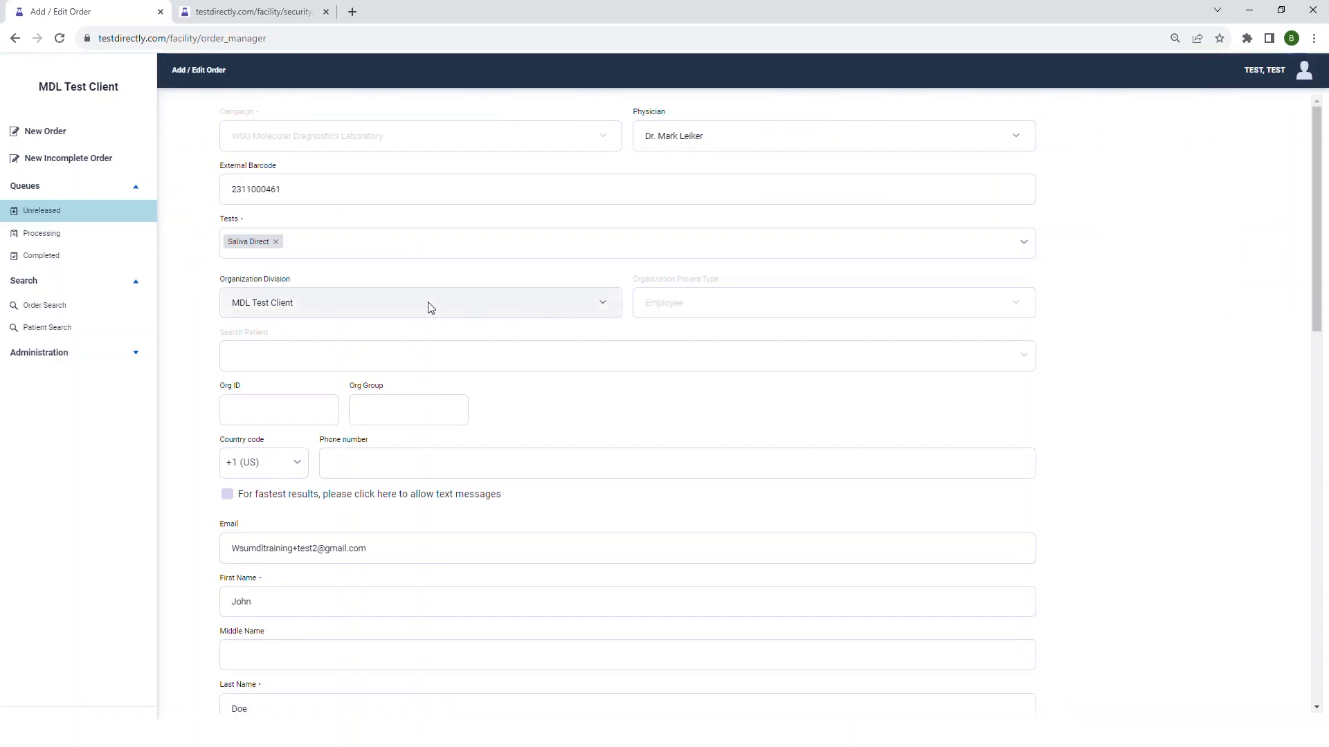
click(301, 239)
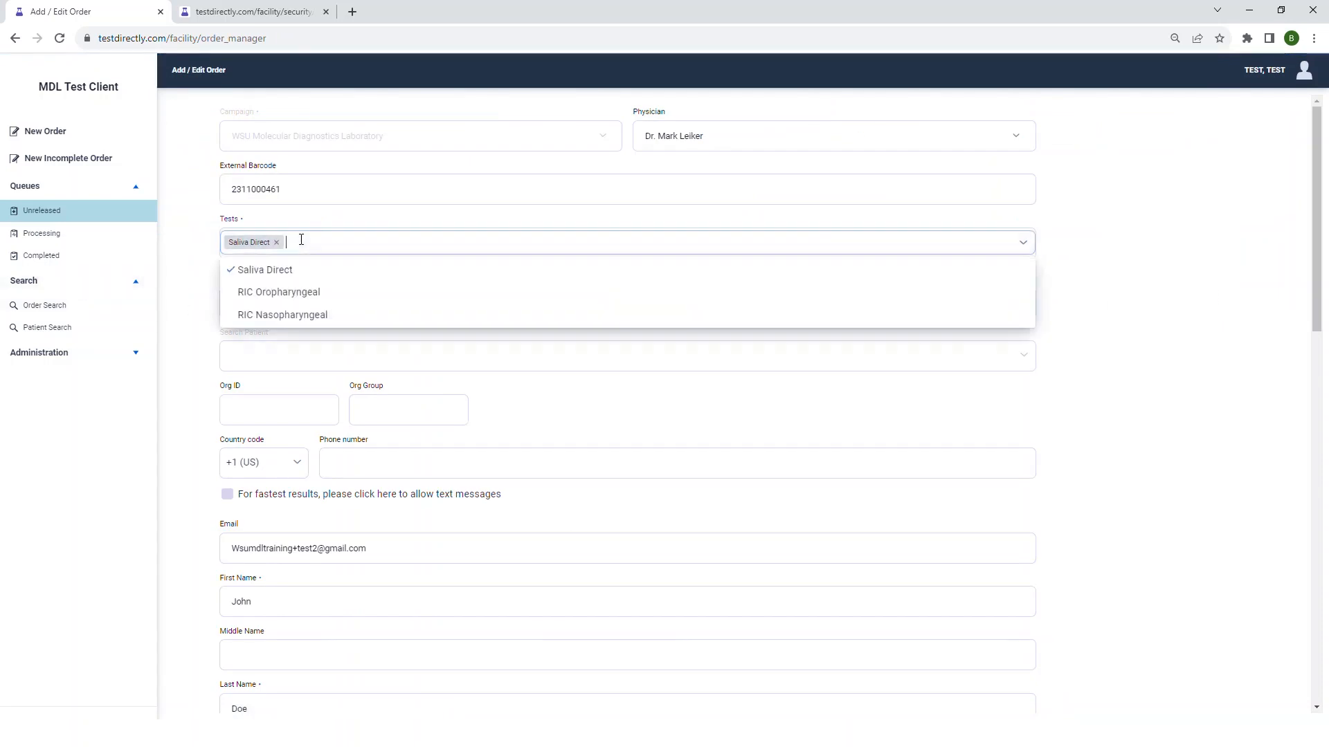
click(43, 213)
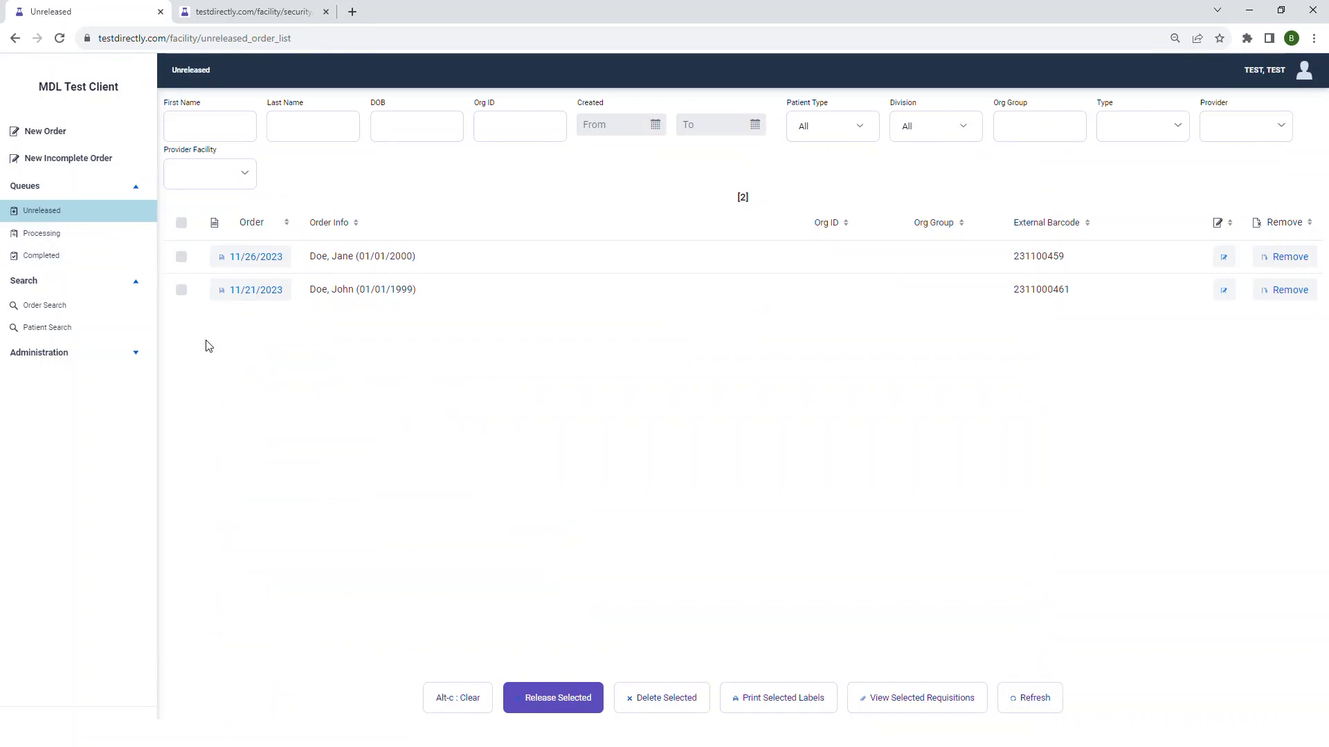
- Select only the 11/26/2023 order in the unreleased queue and release it
click(182, 291)
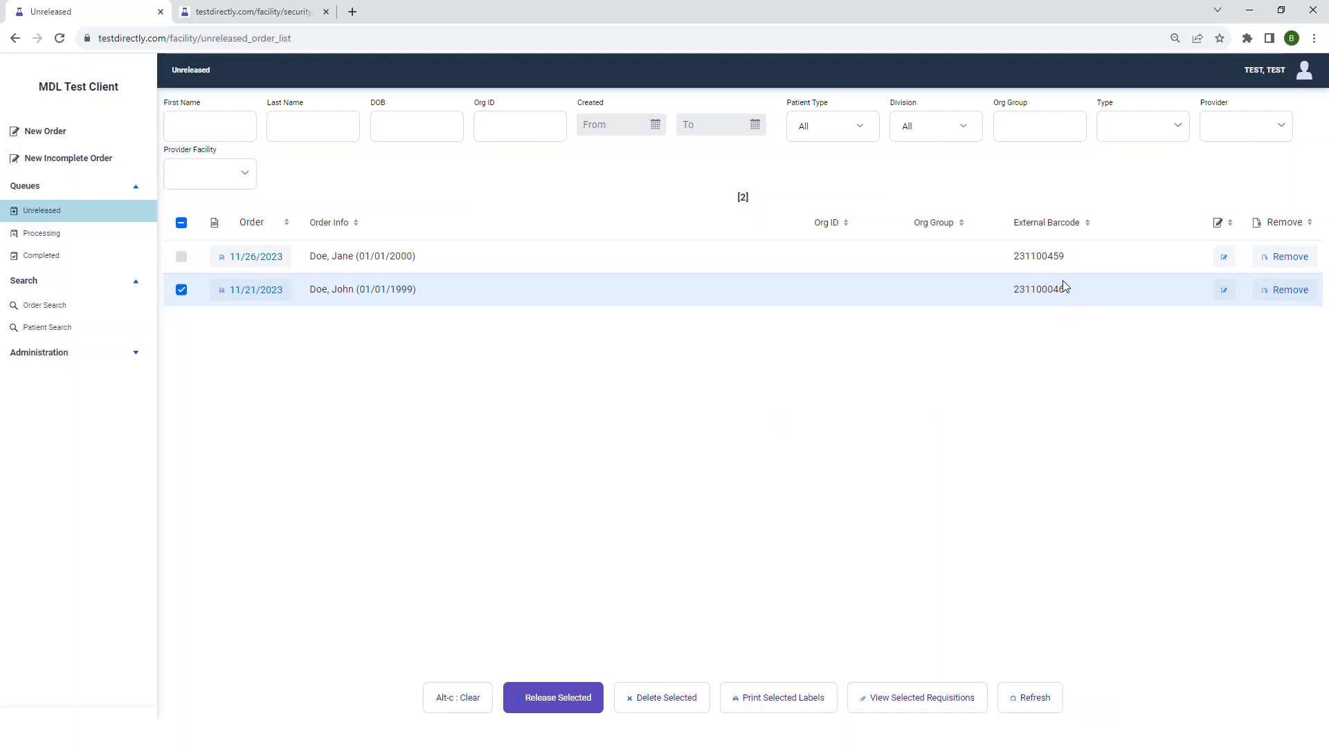
click(182, 289)
click(181, 257)
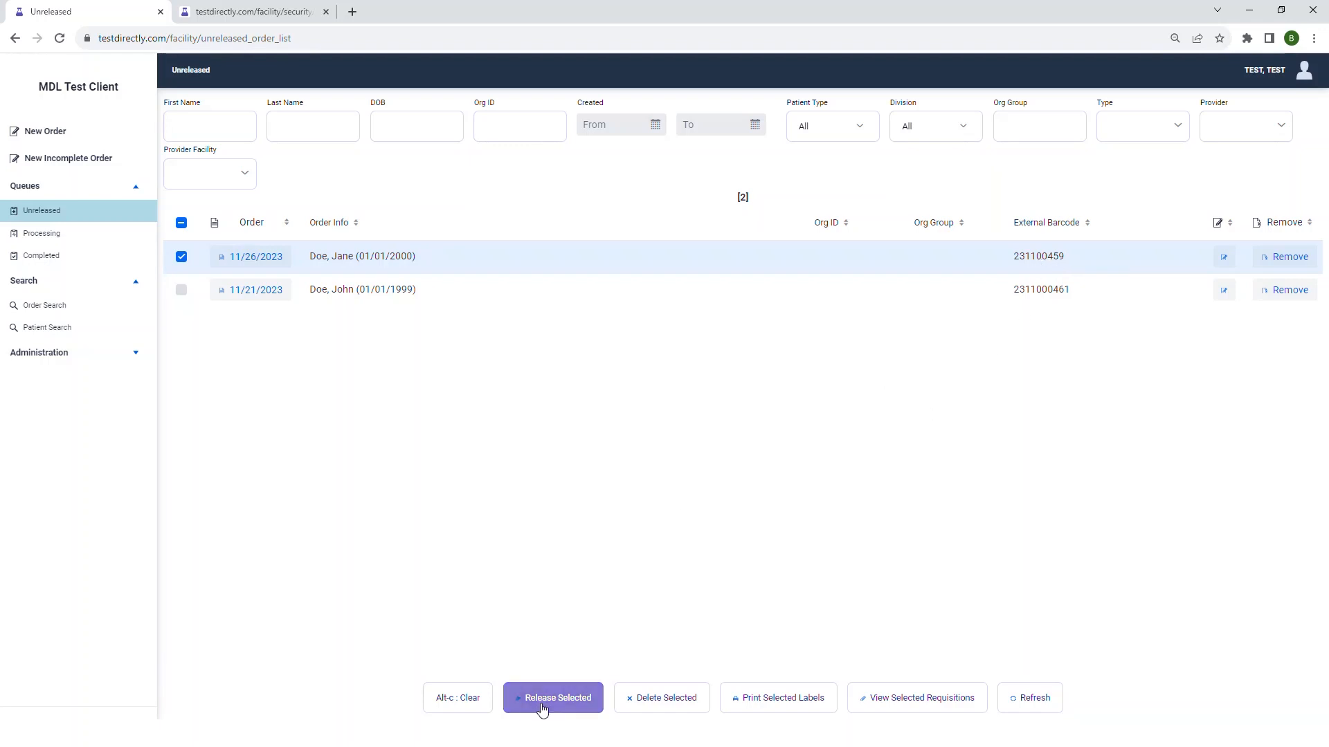
click(542, 710)
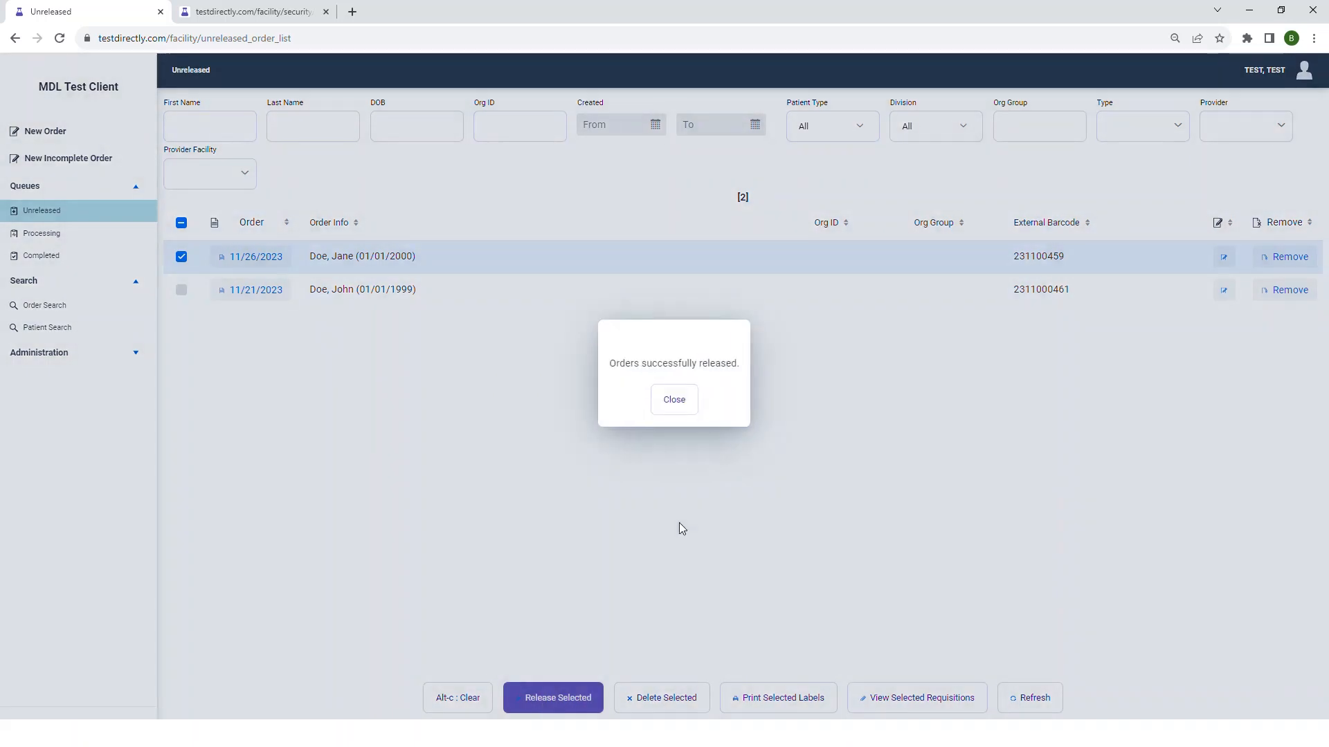
click(674, 401)
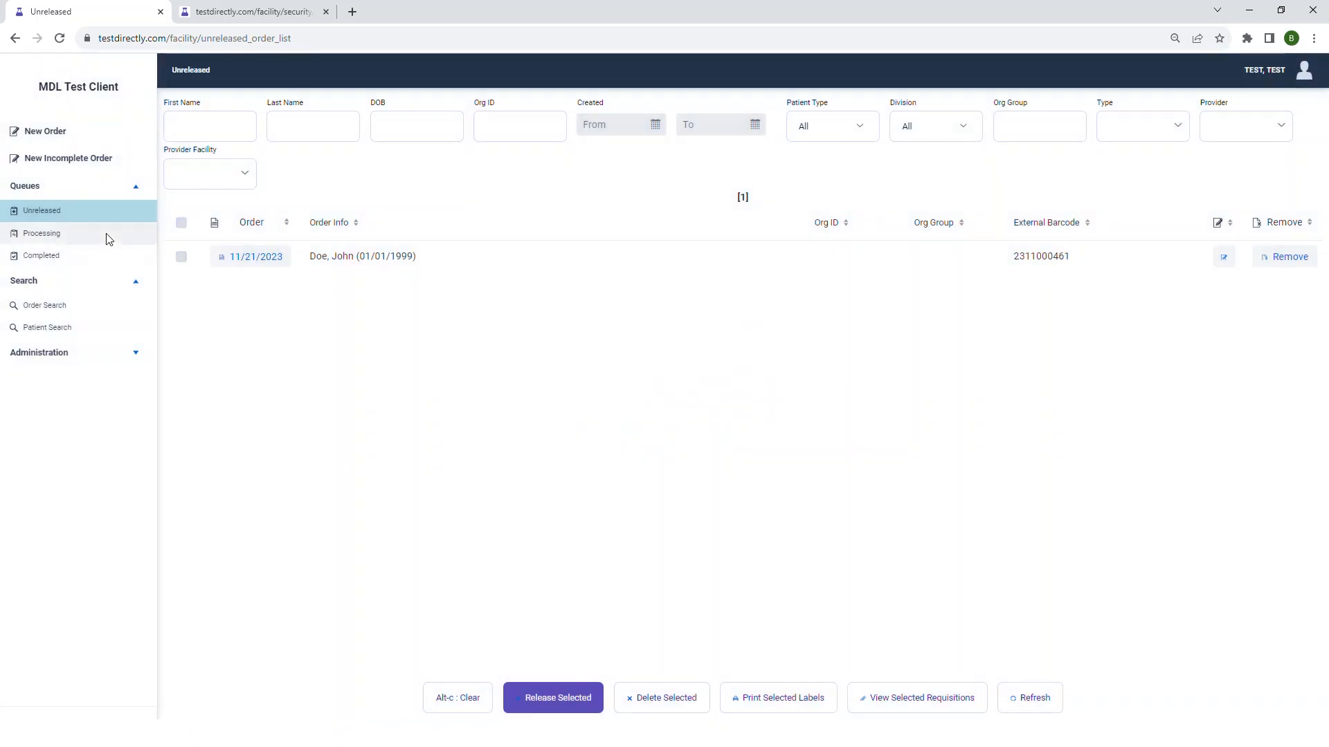
- View the processing queue, and list the completed orders with a completed time starting from 10/24/2023
click(49, 236)
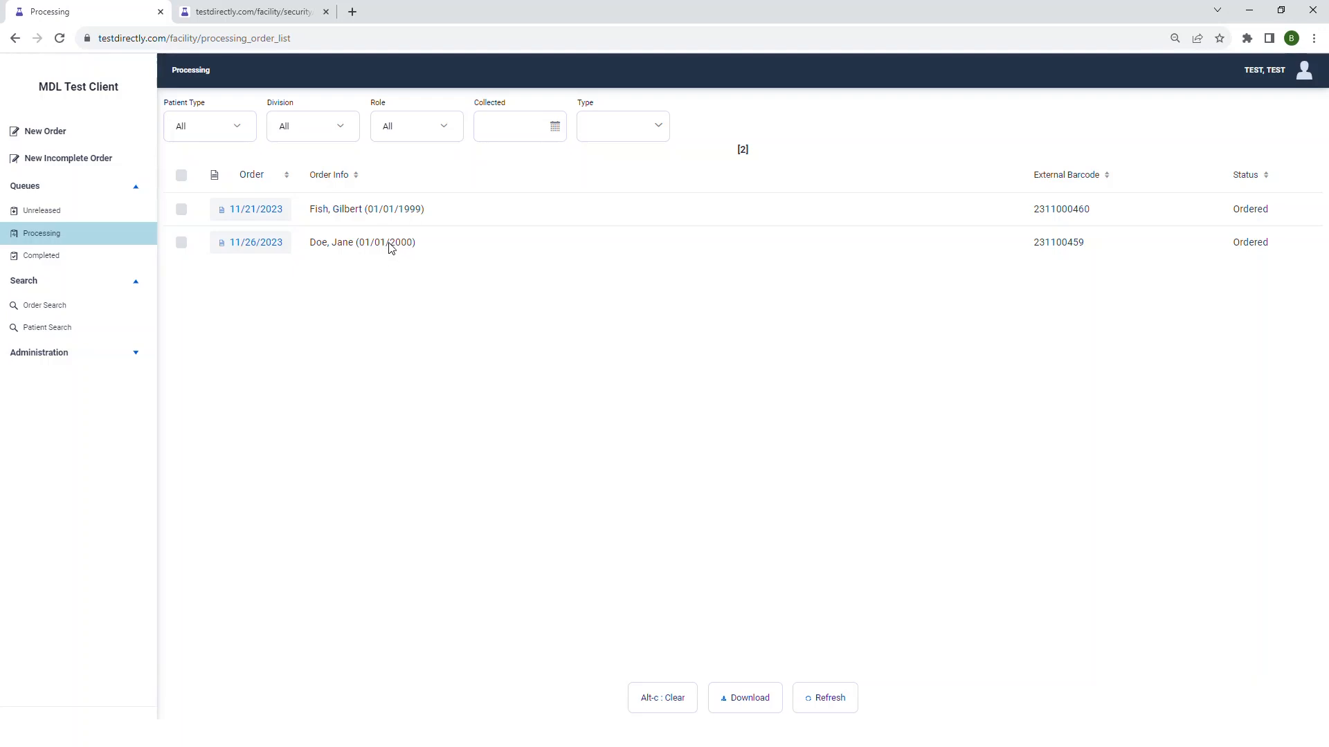
click(73, 254)
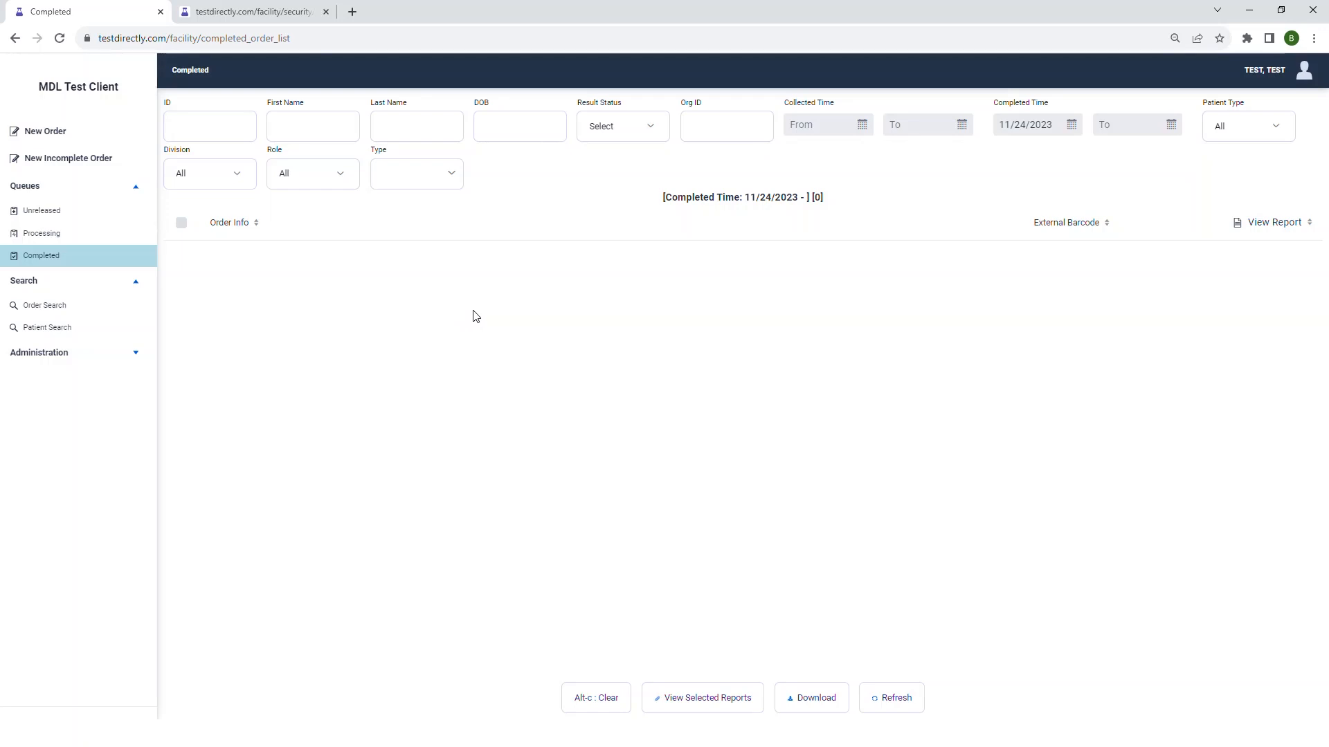
click(1008, 125)
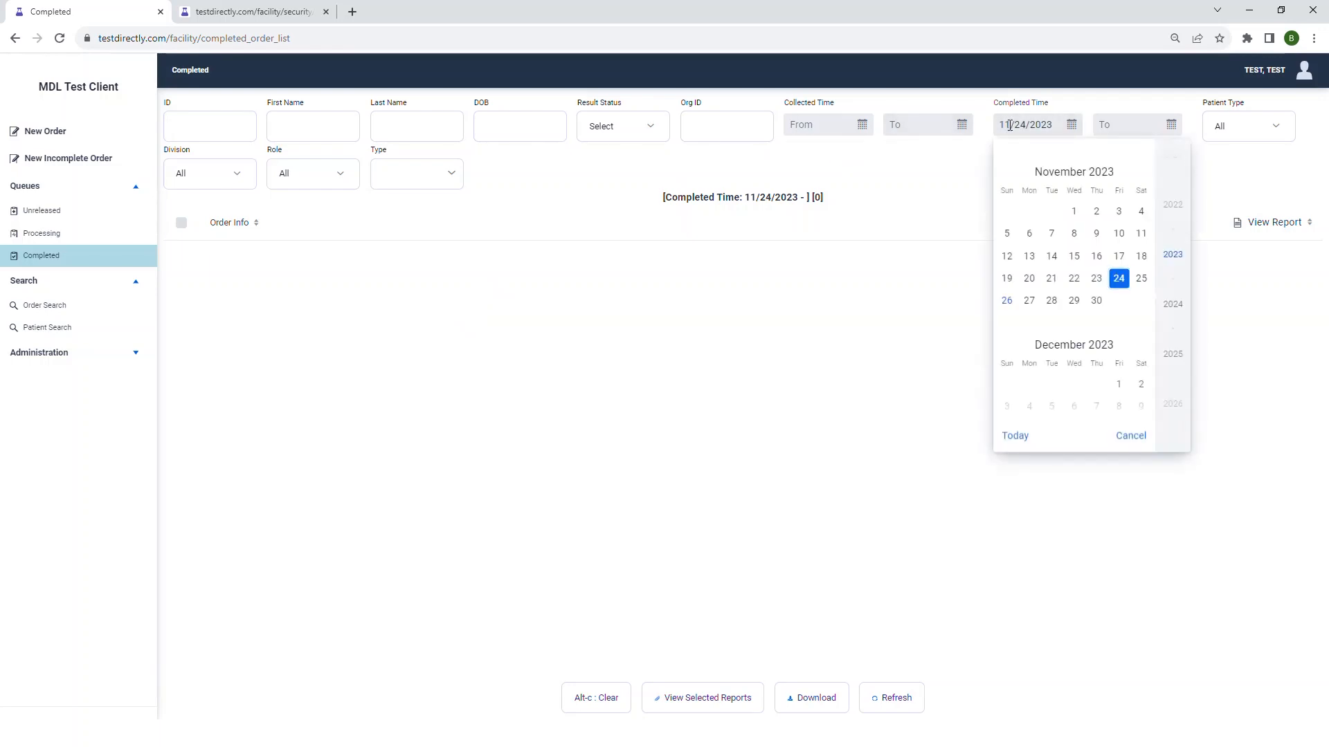
key(BackSpace)
text(0)
key(Return)
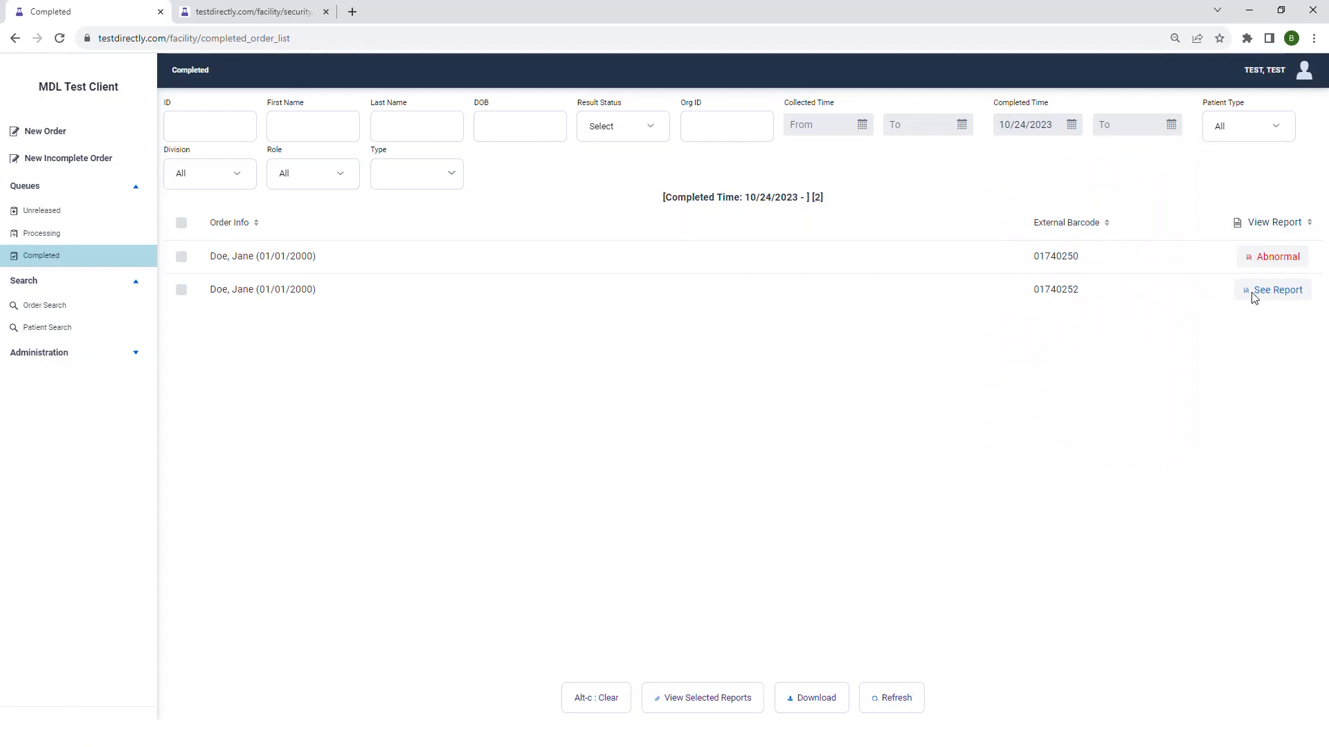
- View the result report of the second order in the completed queue, and close it
click(1277, 289)
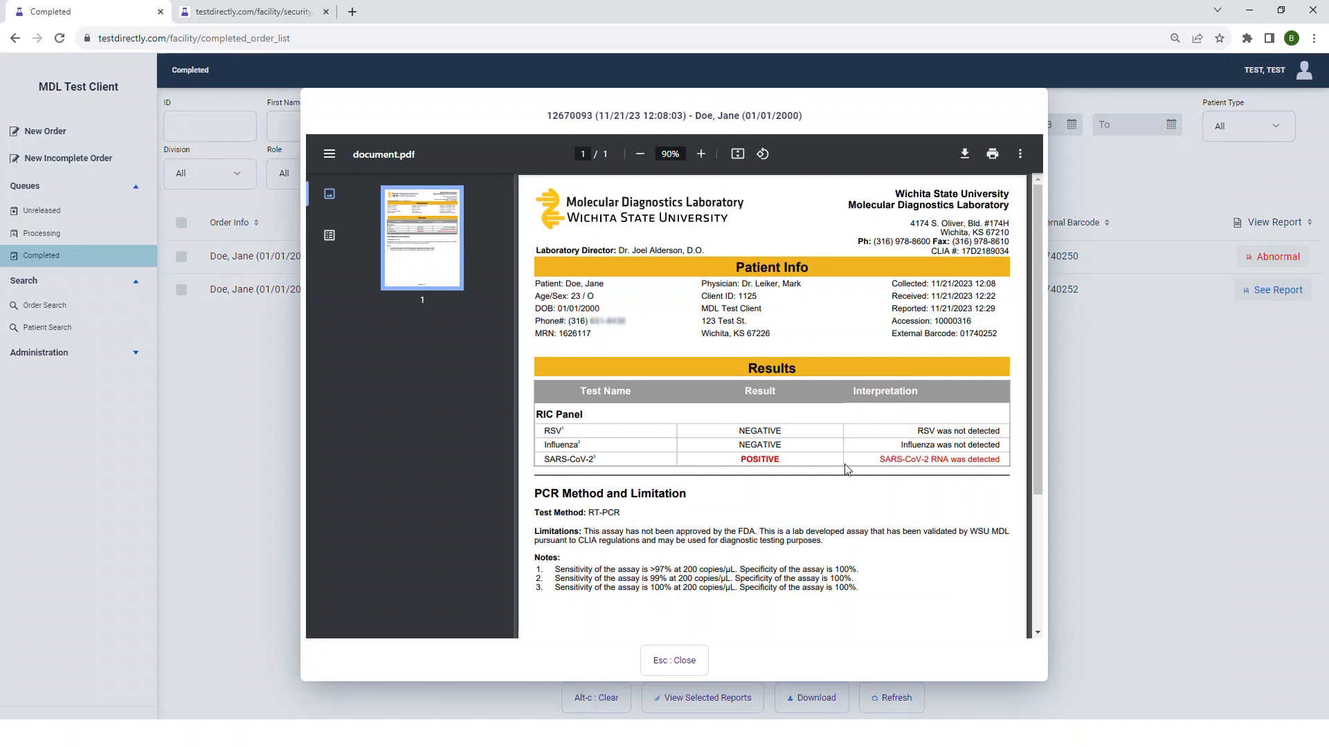
click(685, 662)
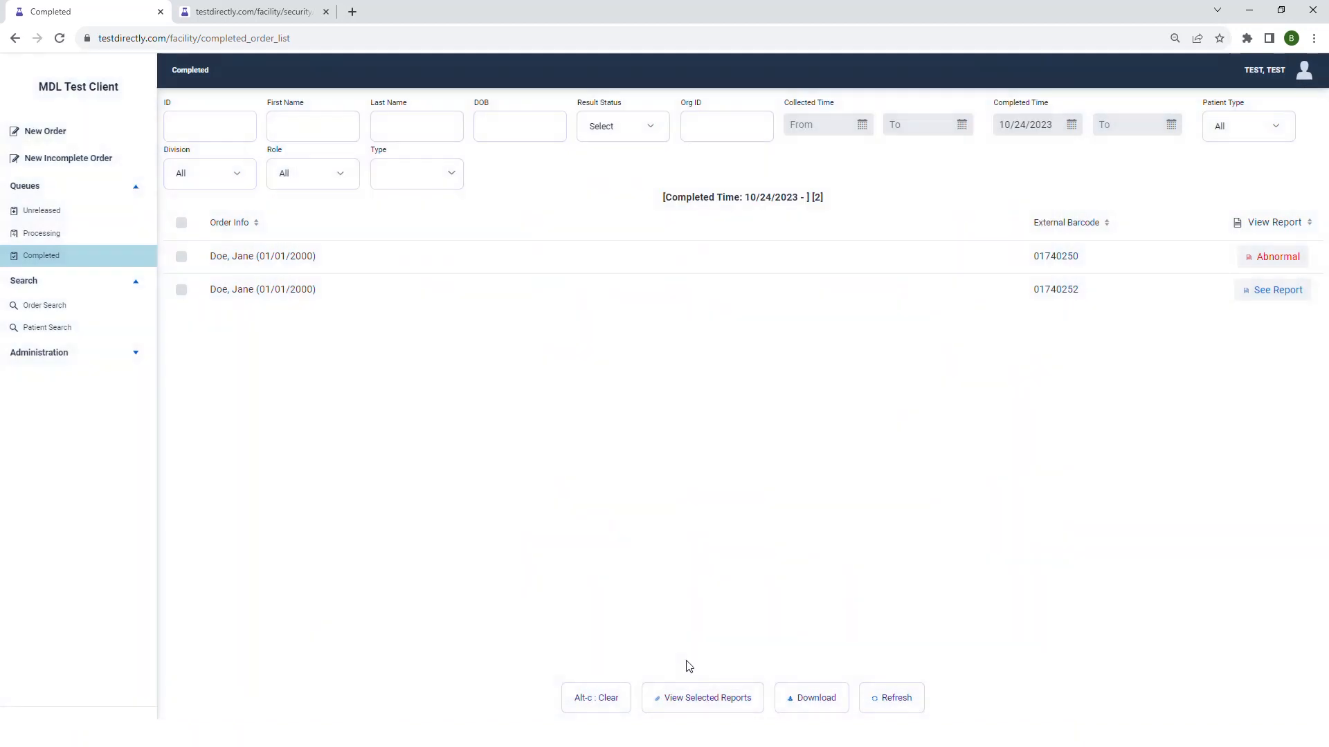
- Look at the order search and patient search pages, and open the administration page with the self-registration links
click(81, 307)
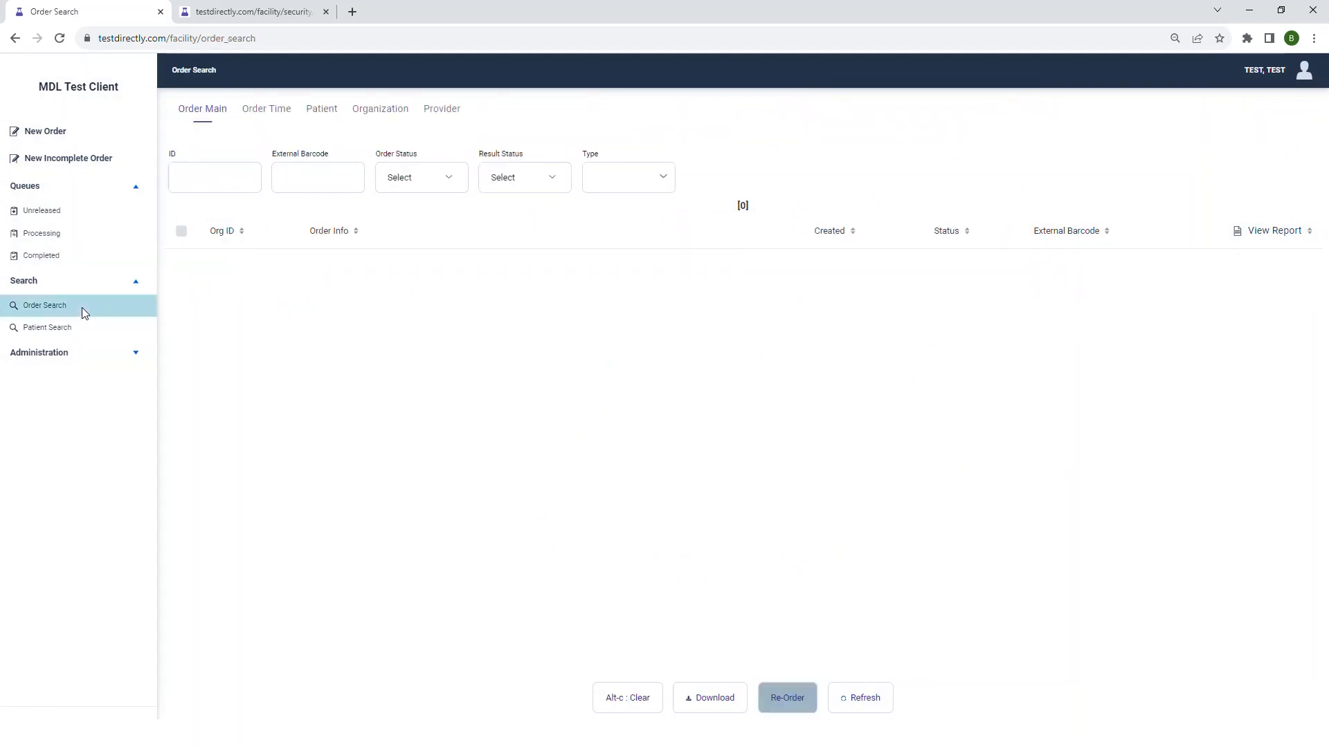
click(78, 328)
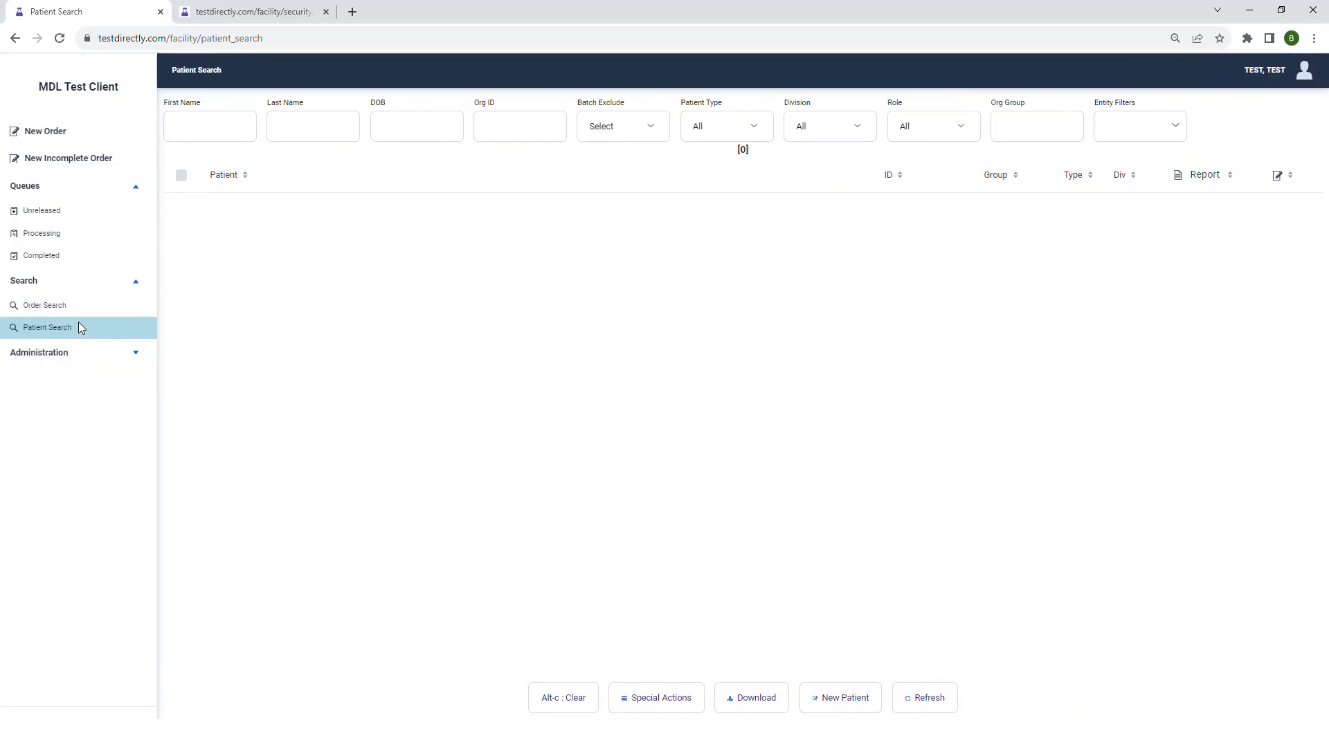
click(76, 310)
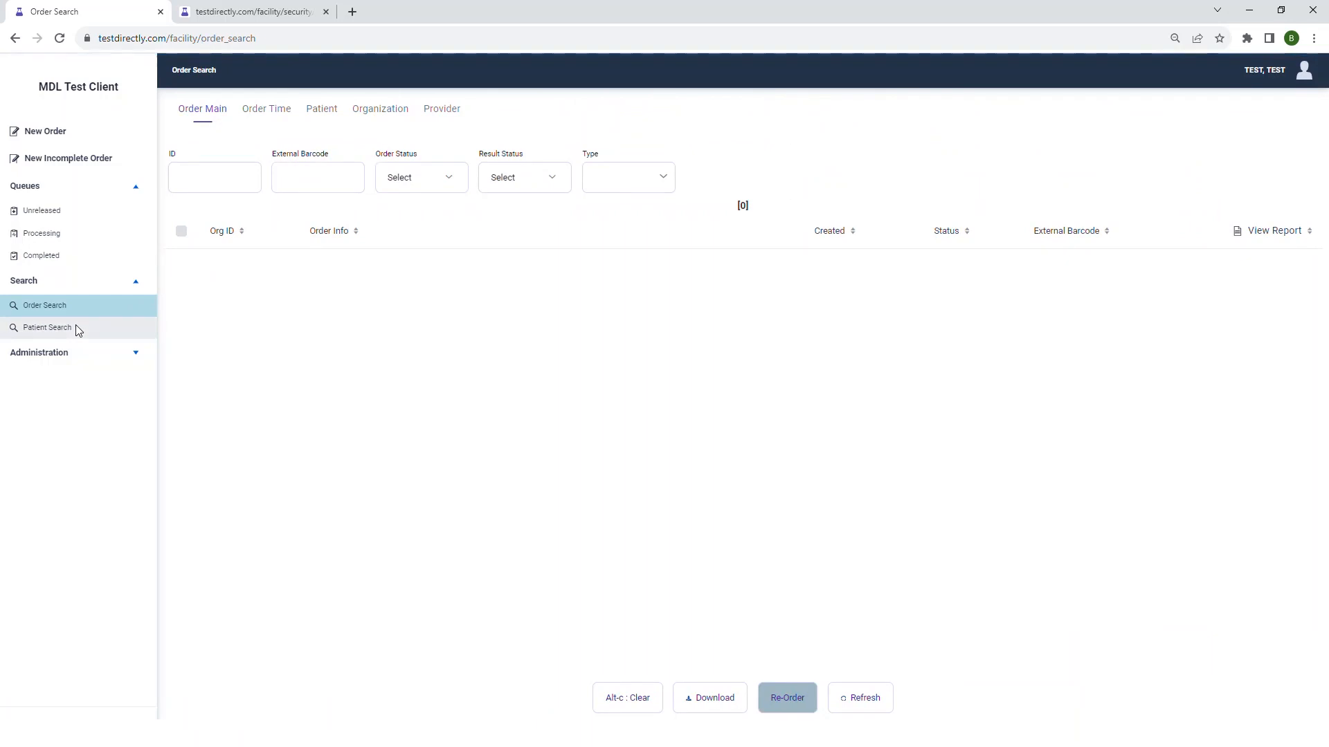
click(97, 353)
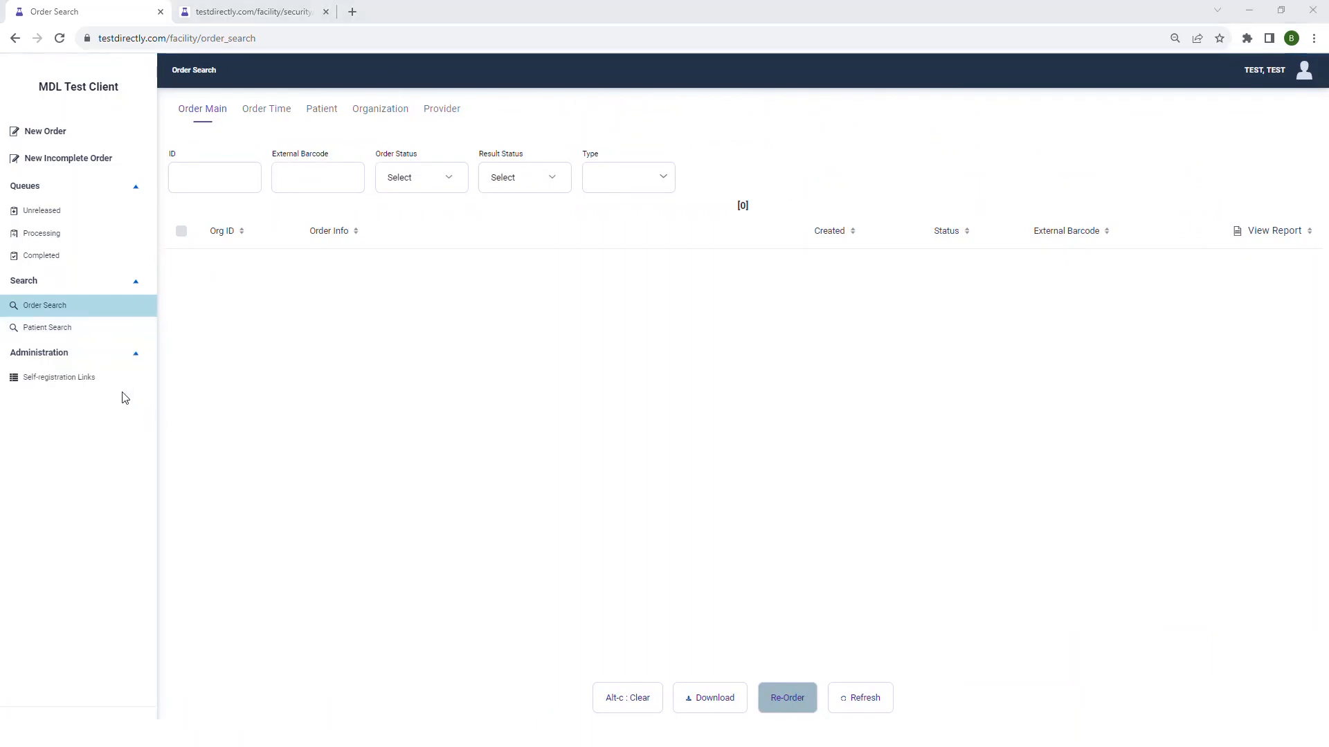
click(102, 386)
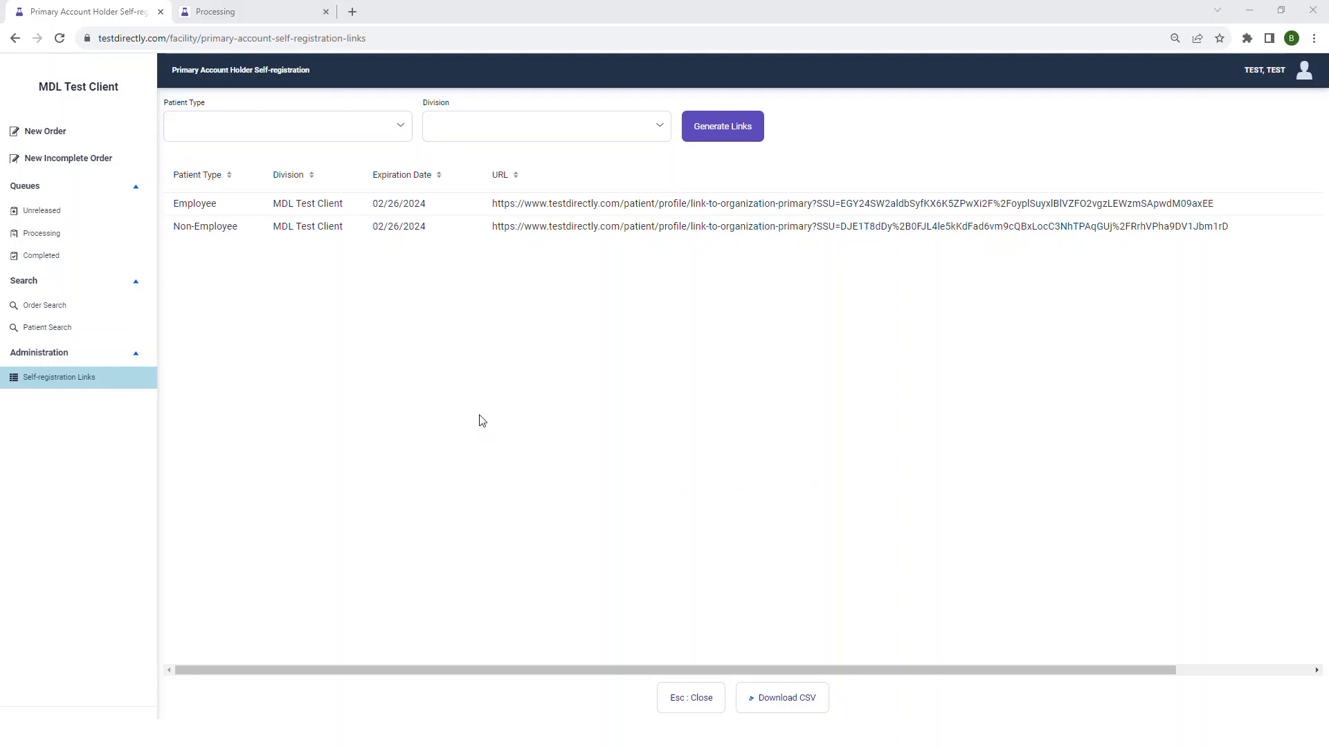
- Switch to the other account's browser tab and review its new order form, unreleased and processing queues, patient search and administration options
click(275, 23)
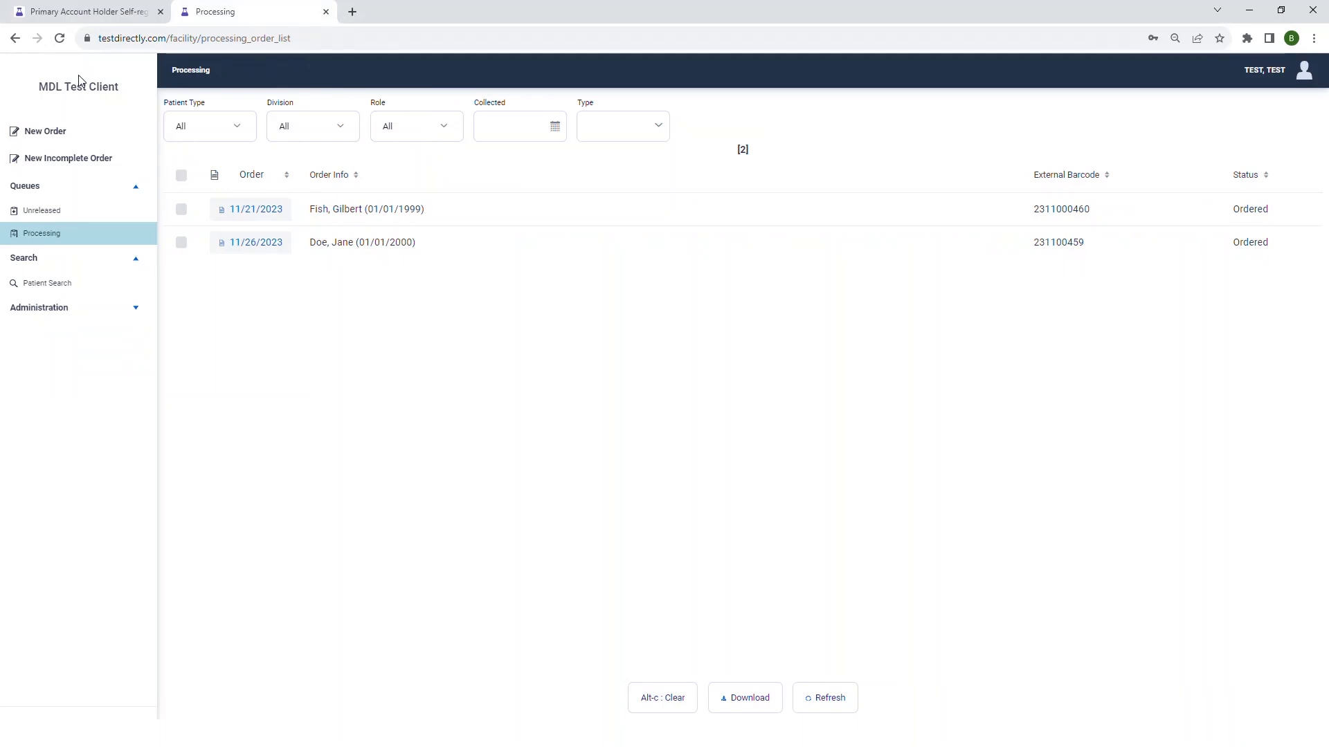
click(47, 142)
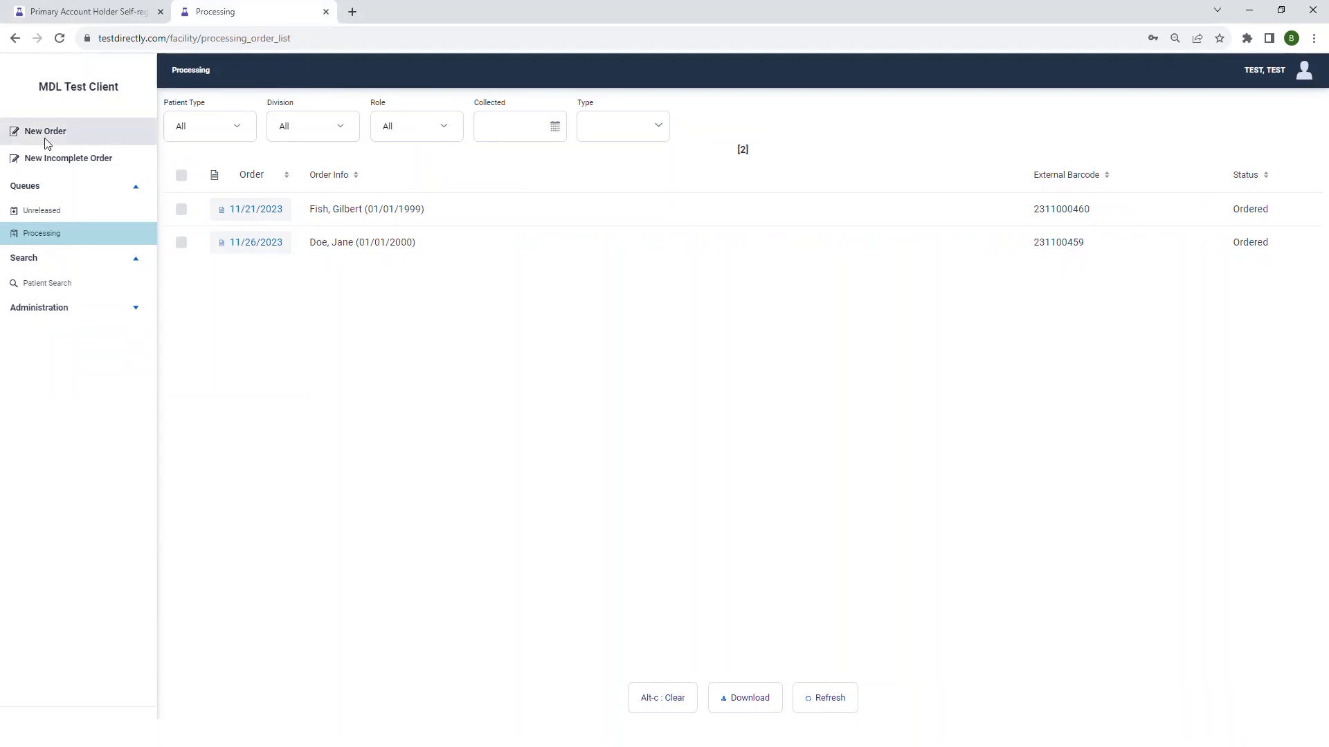
click(57, 214)
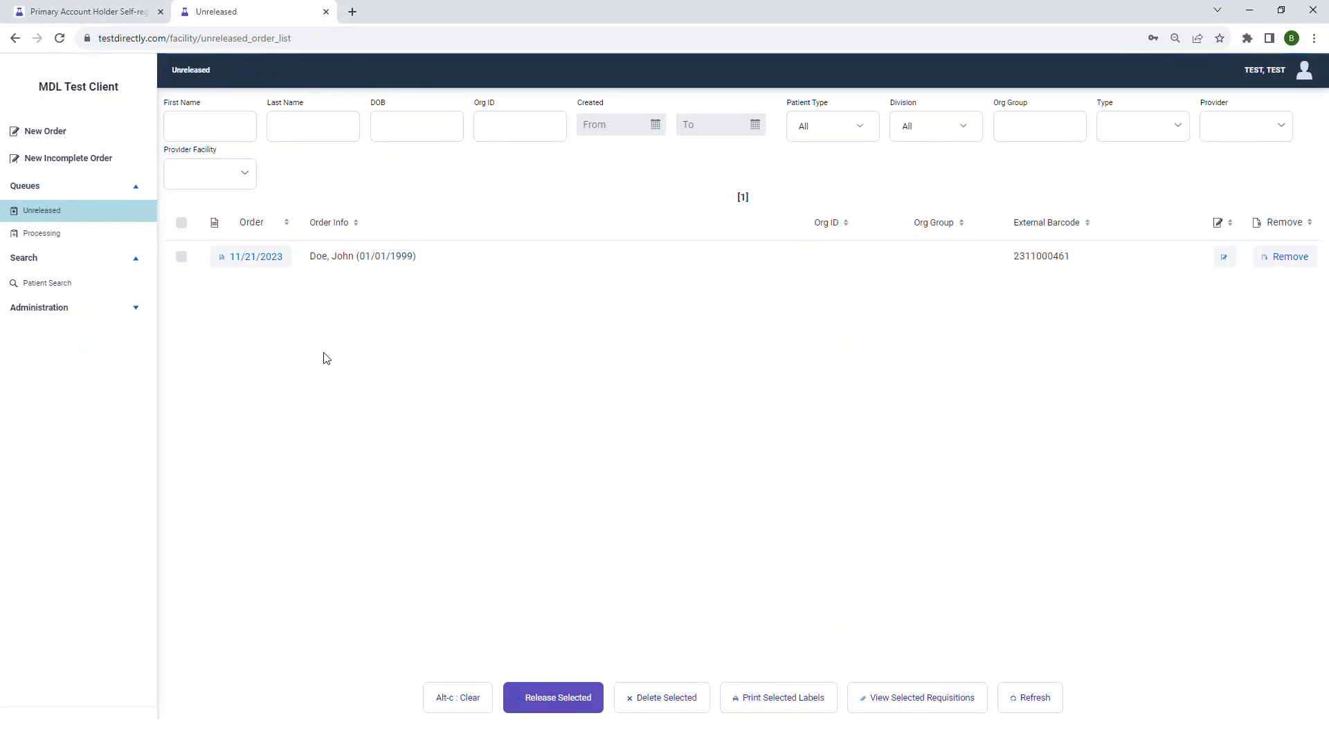
click(65, 236)
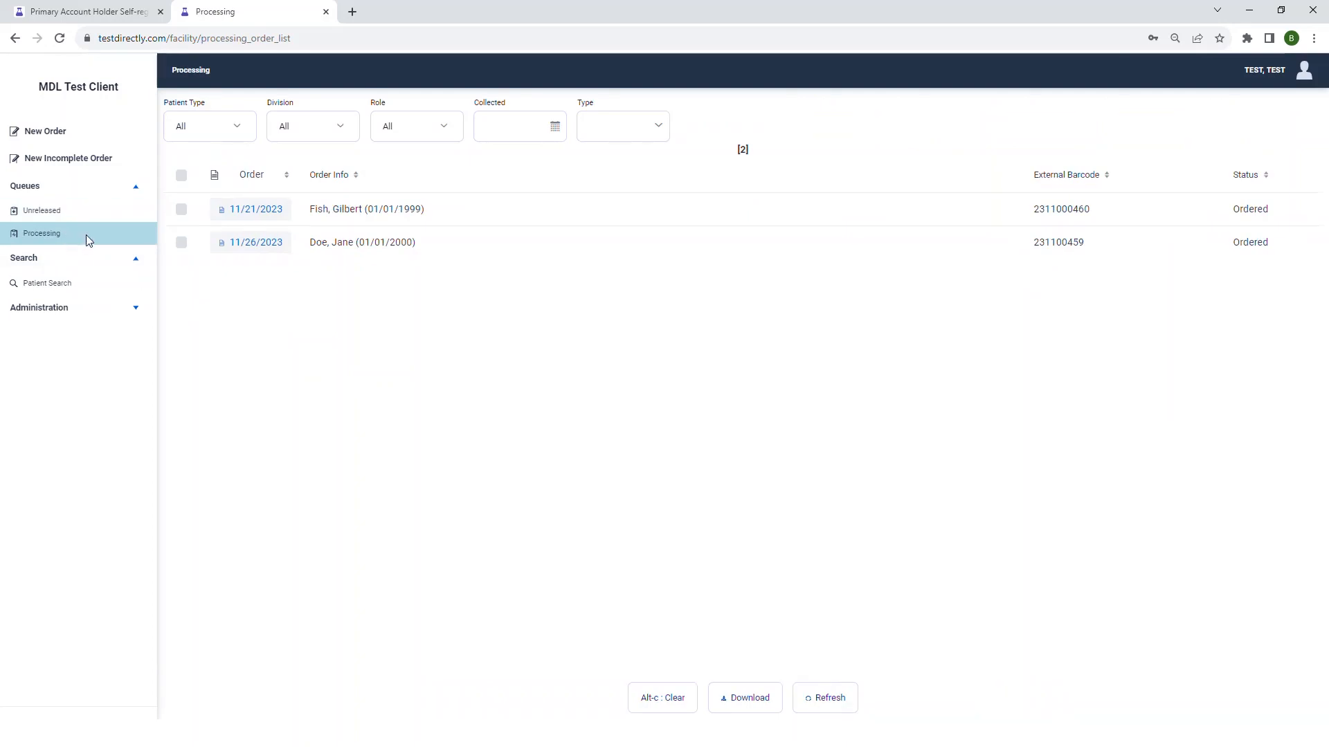
click(71, 296)
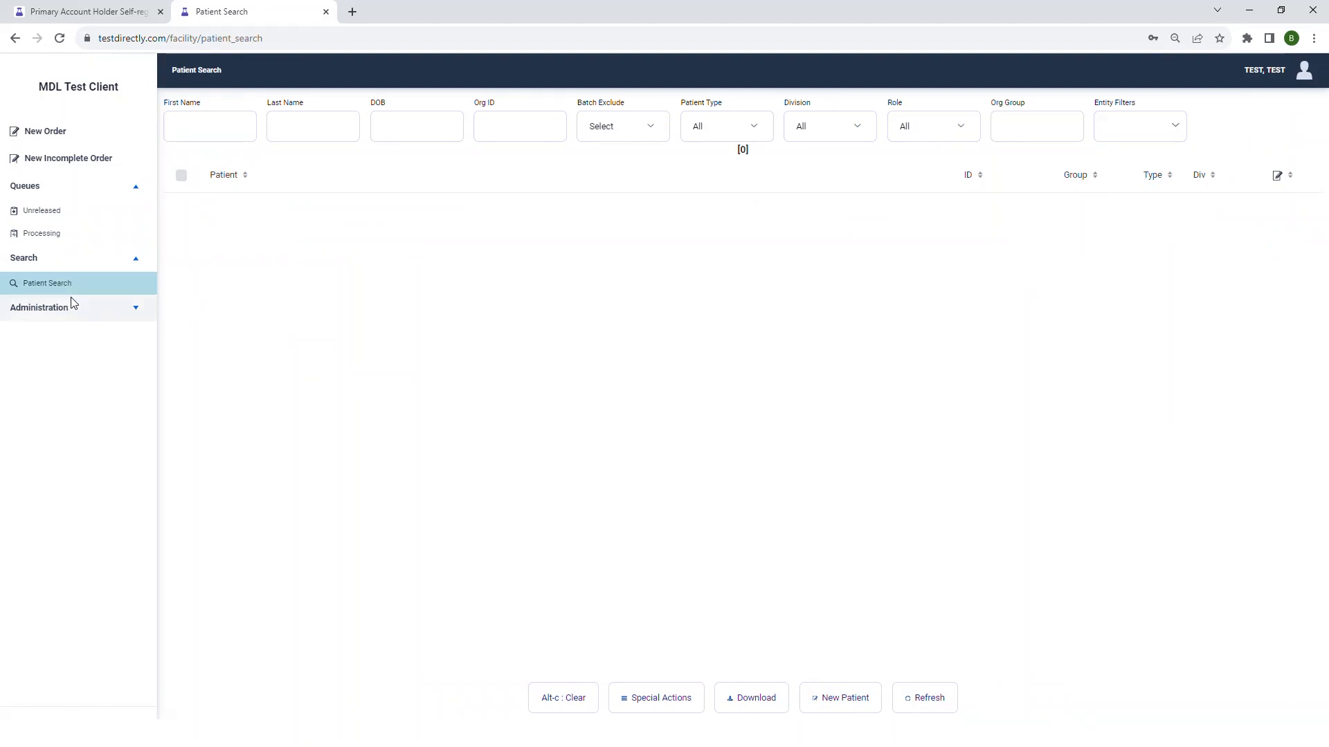
click(135, 310)
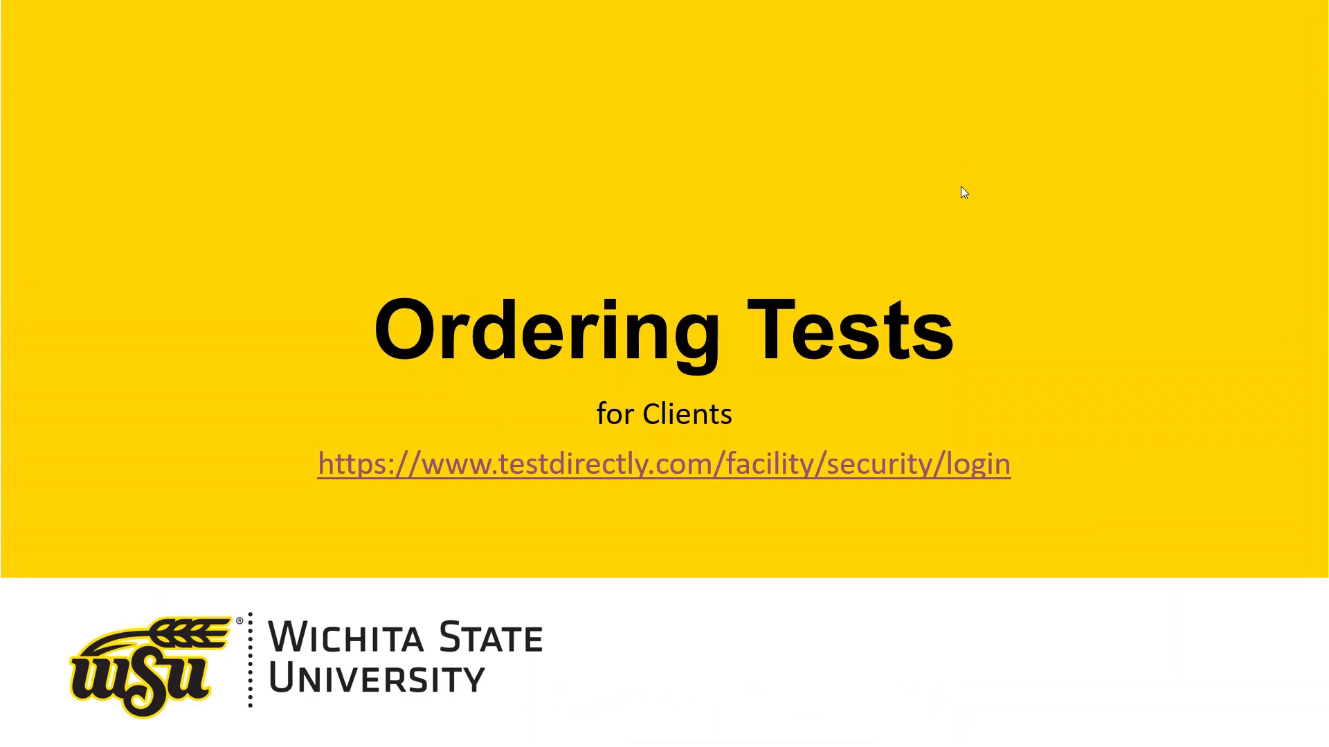
click(1143, 243)
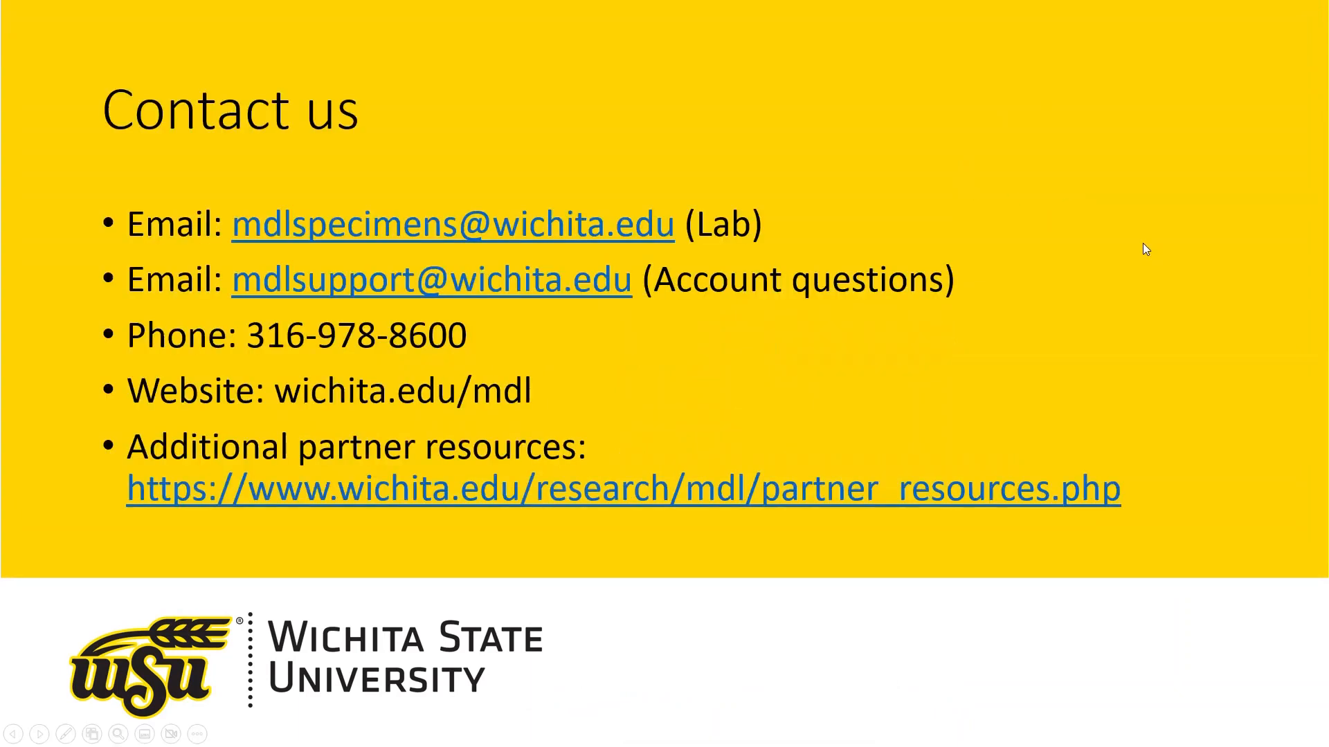